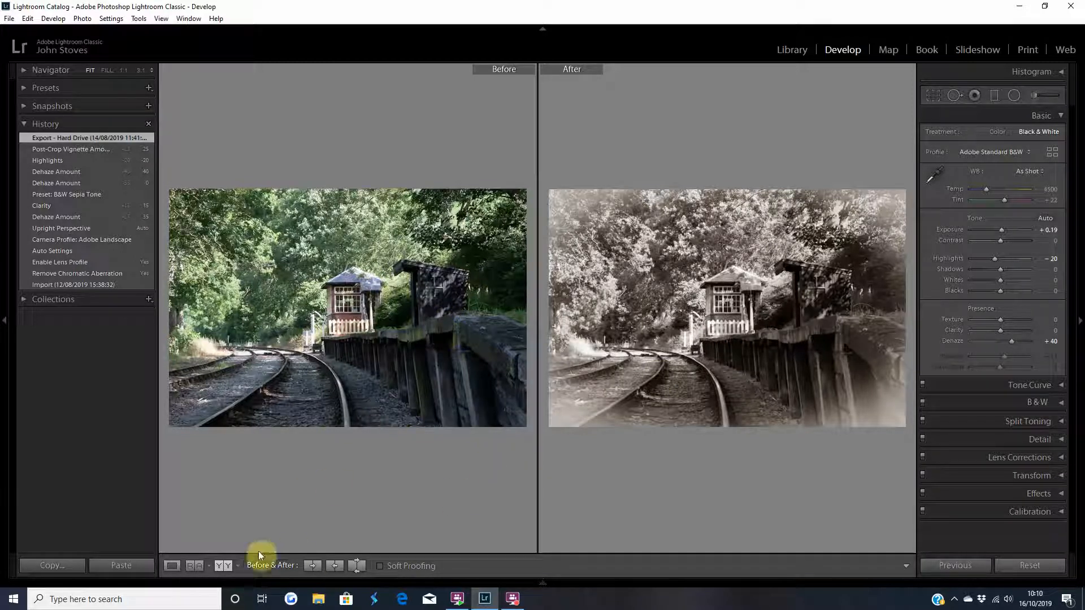
Step: Show only the edited photo in single view and reset its develop settings to the original import state
{"action": "left_click", "coordinate": [177, 569]}
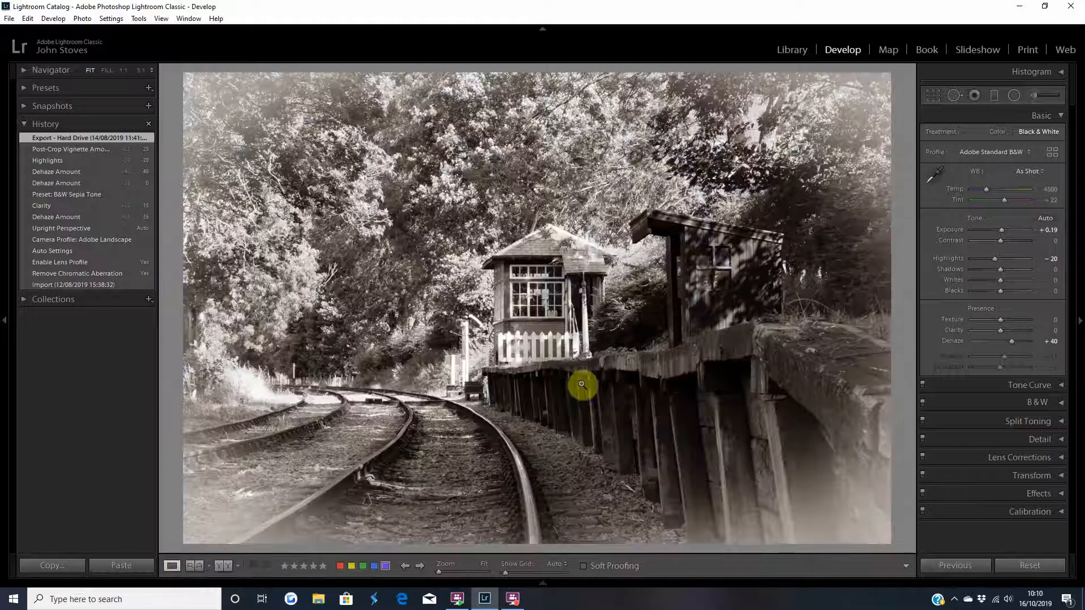
{"action": "left_click", "coordinate": [72, 284]}
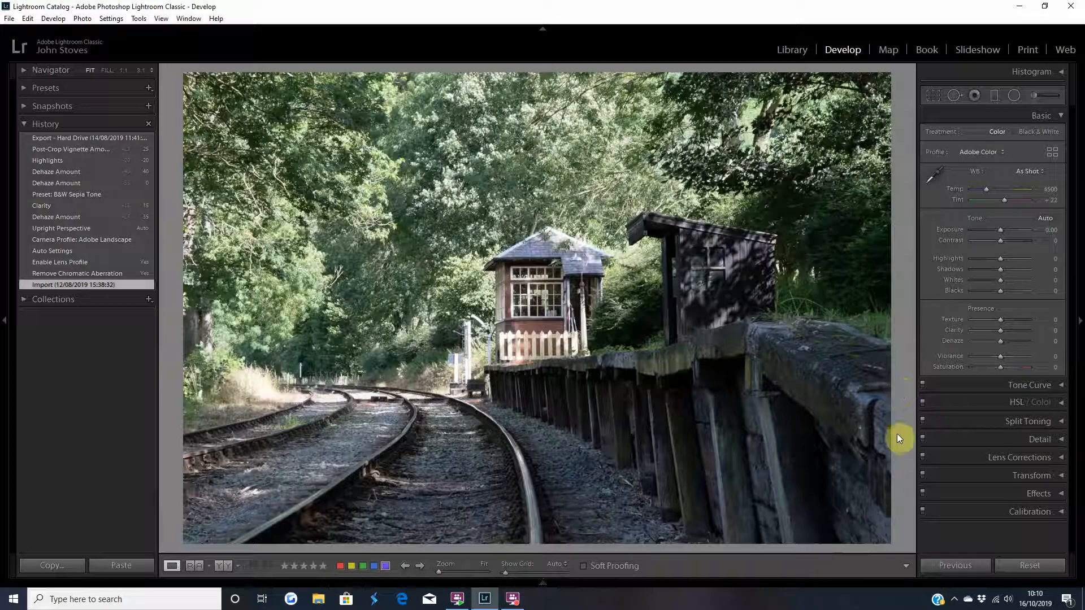
{"action": "left_click", "coordinate": [1012, 567]}
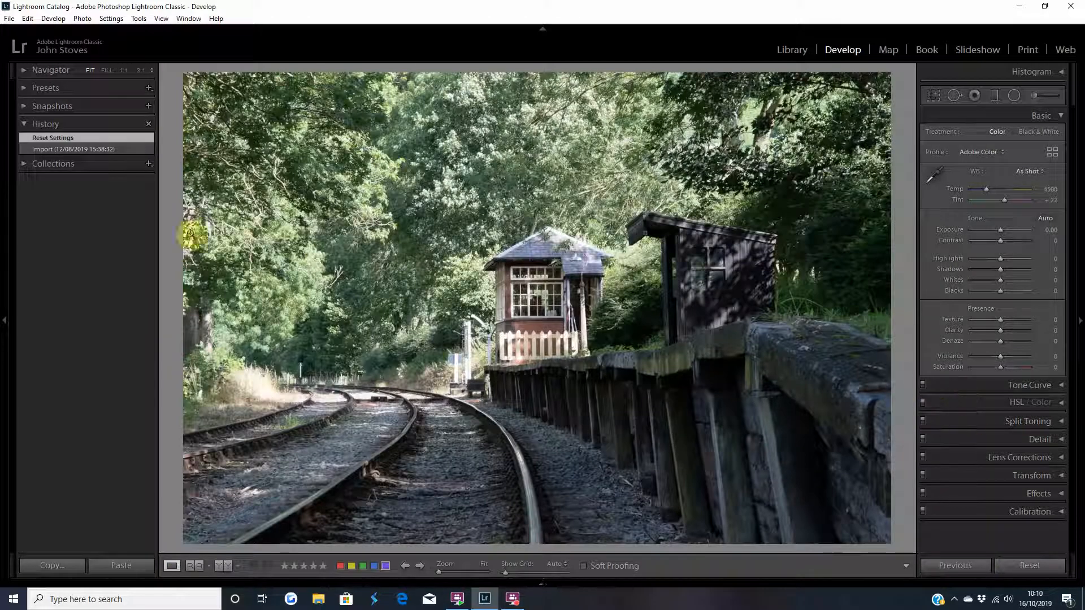
{"action": "left_click", "coordinate": [86, 149]}
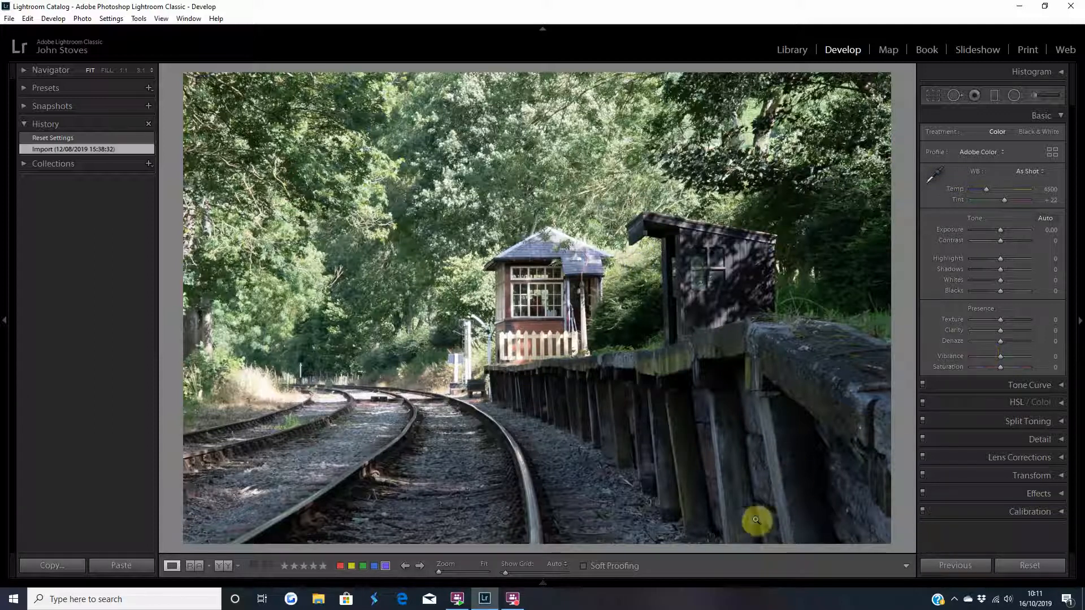
Step: Enable lens profile corrections and chromatic aberration removal for the railway photo
{"action": "left_click", "coordinate": [949, 463]}
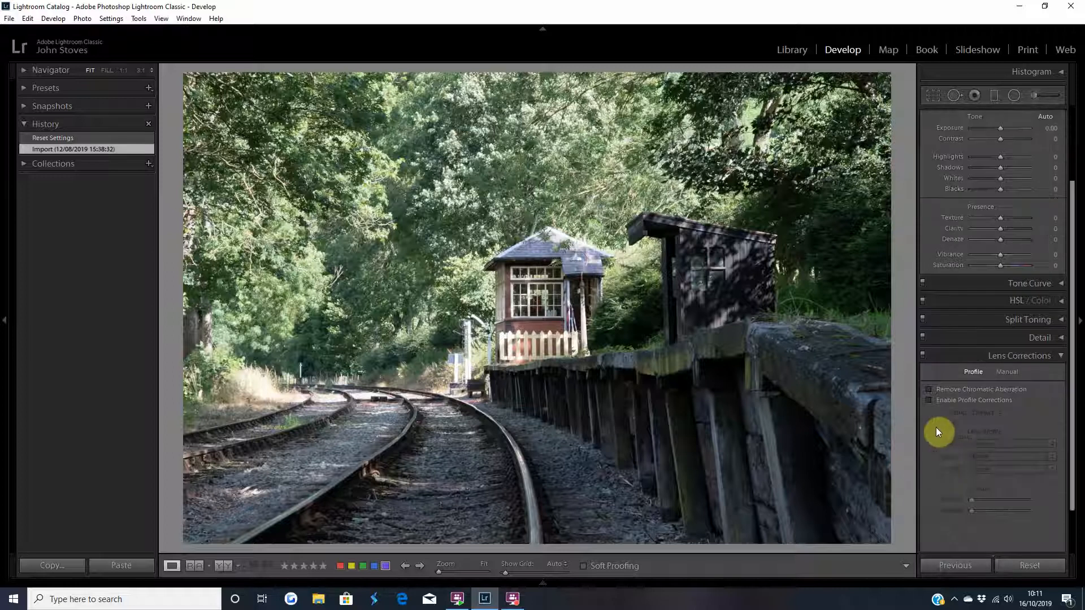
{"action": "left_click", "coordinate": [929, 399]}
{"action": "left_click", "coordinate": [927, 390]}
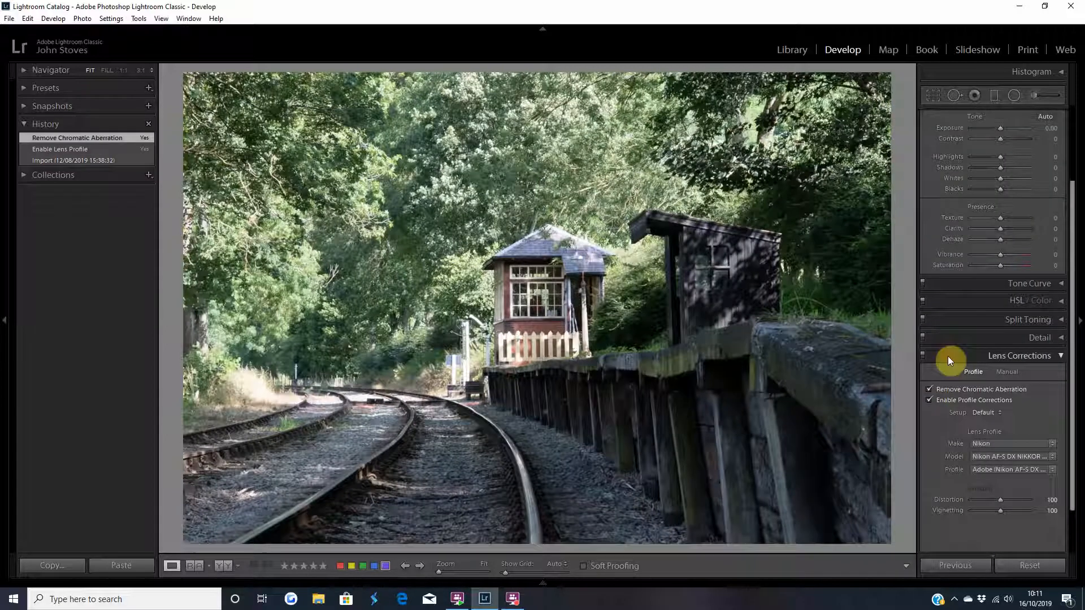
{"action": "left_click", "coordinate": [948, 356]}
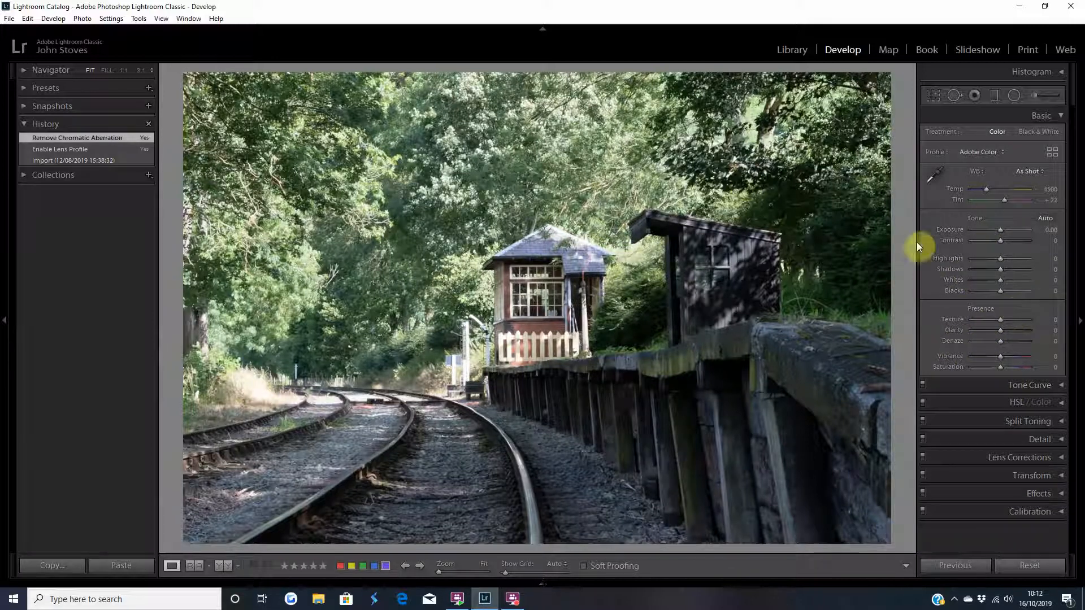
Step: Apply the B&W Sepia Tone preset to the photo
{"action": "left_click", "coordinate": [22, 88]}
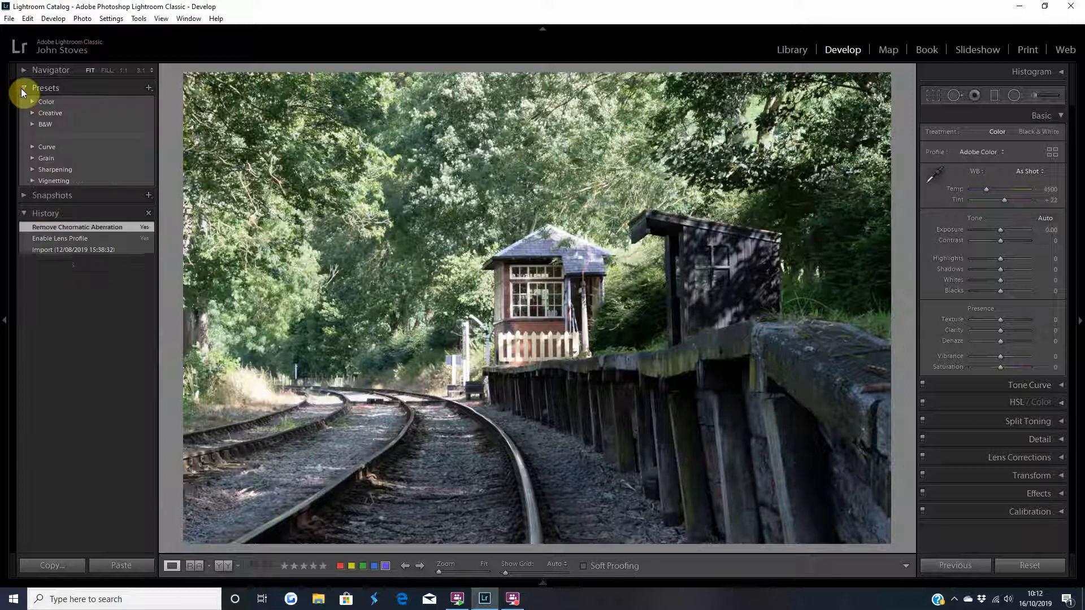
{"action": "left_click", "coordinate": [32, 125]}
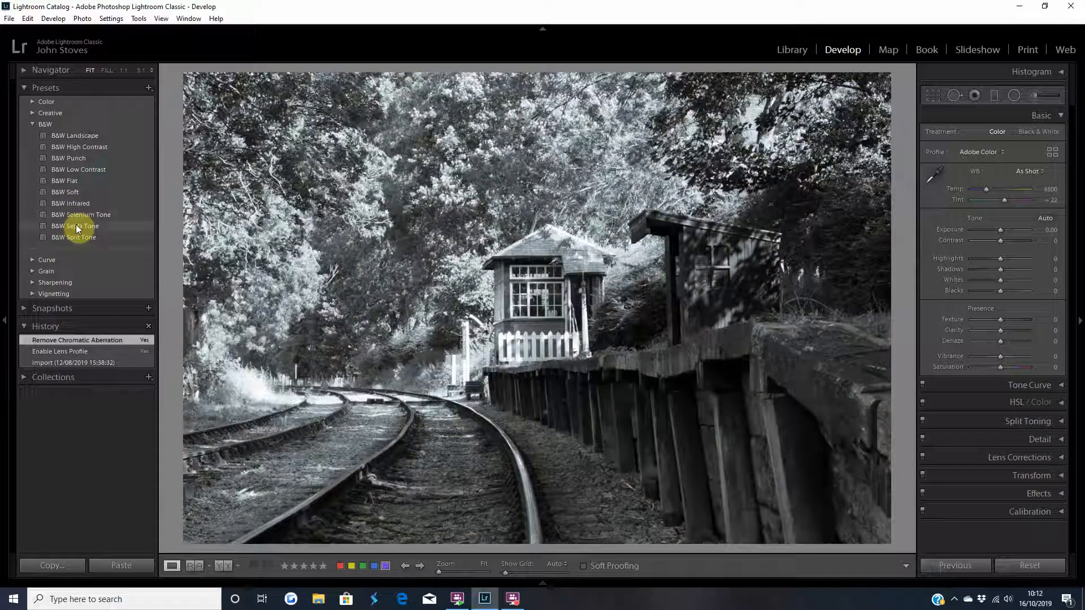
{"action": "left_click", "coordinate": [77, 227]}
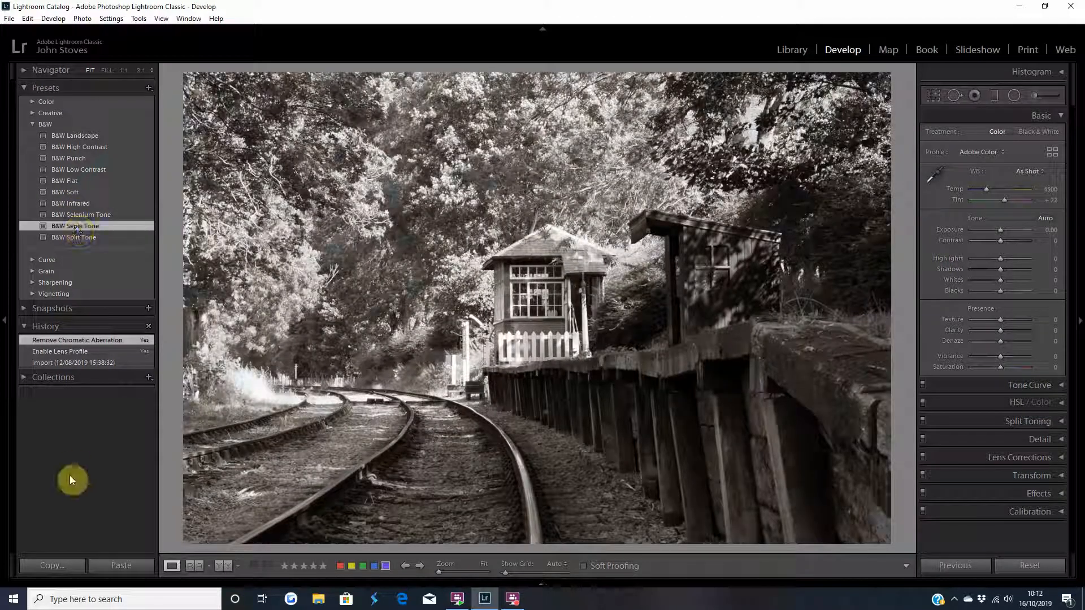
Step: Try the Heavy grain preset on the photo, and set the grain back to the None preset
{"action": "left_click", "coordinate": [31, 260]}
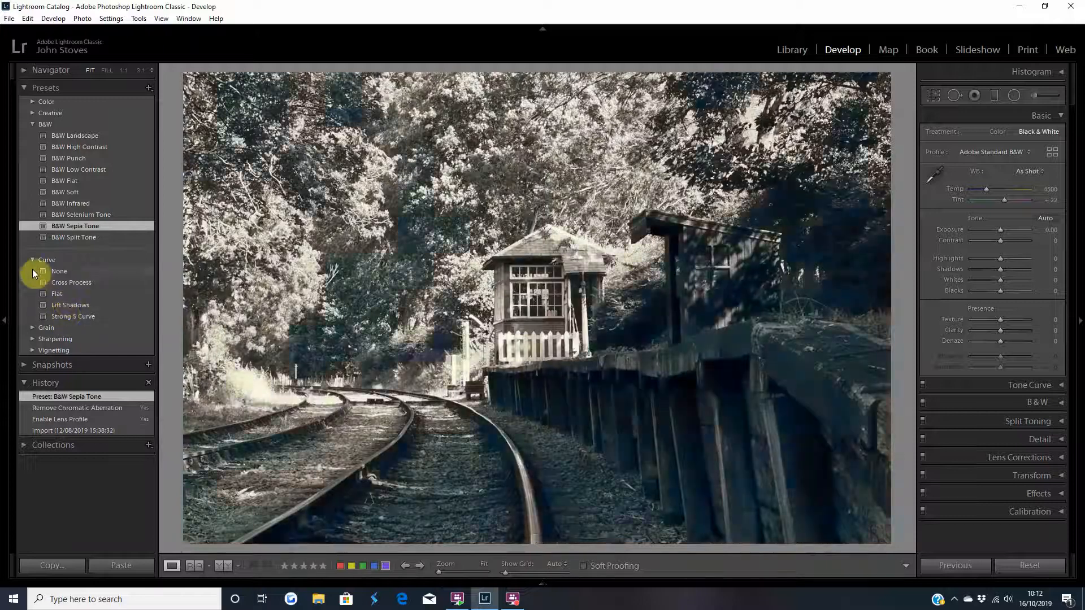
{"action": "left_click", "coordinate": [31, 260]}
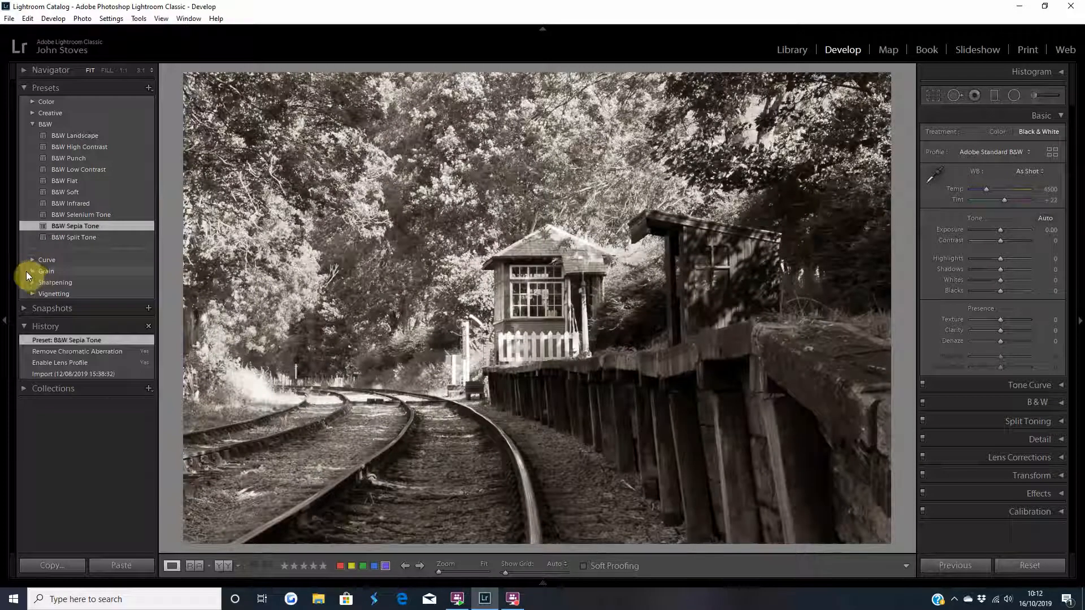
{"action": "left_click", "coordinate": [30, 271]}
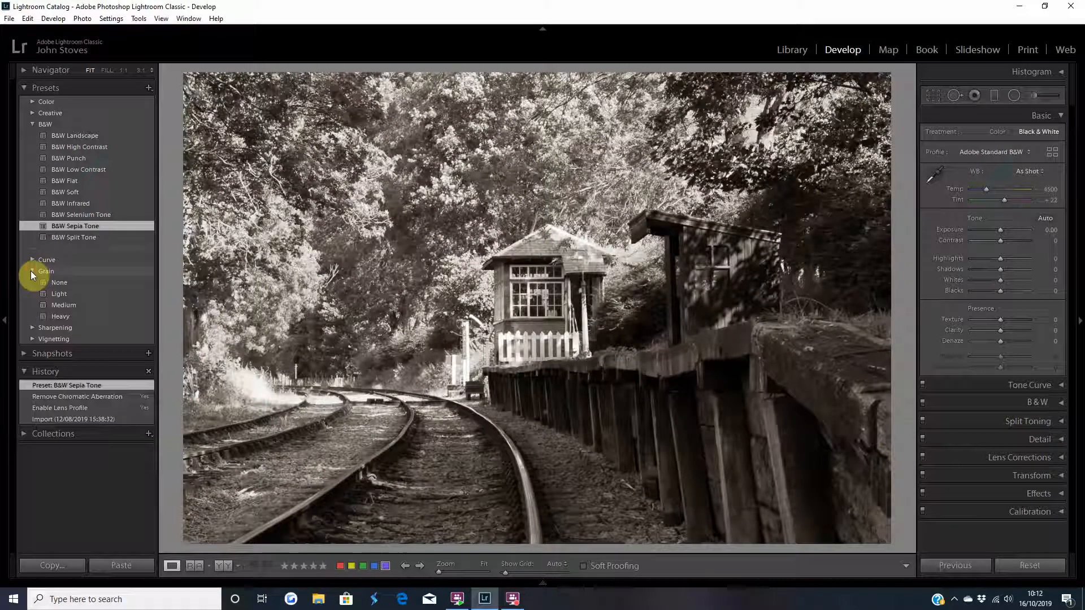
{"action": "left_click", "coordinate": [62, 318]}
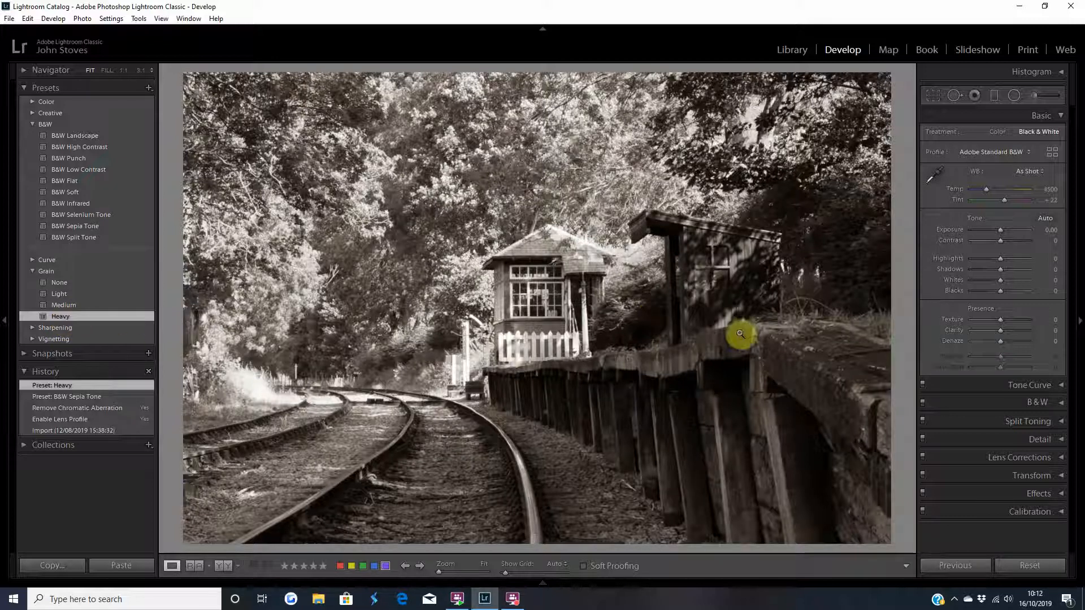
{"action": "left_click", "coordinate": [59, 283]}
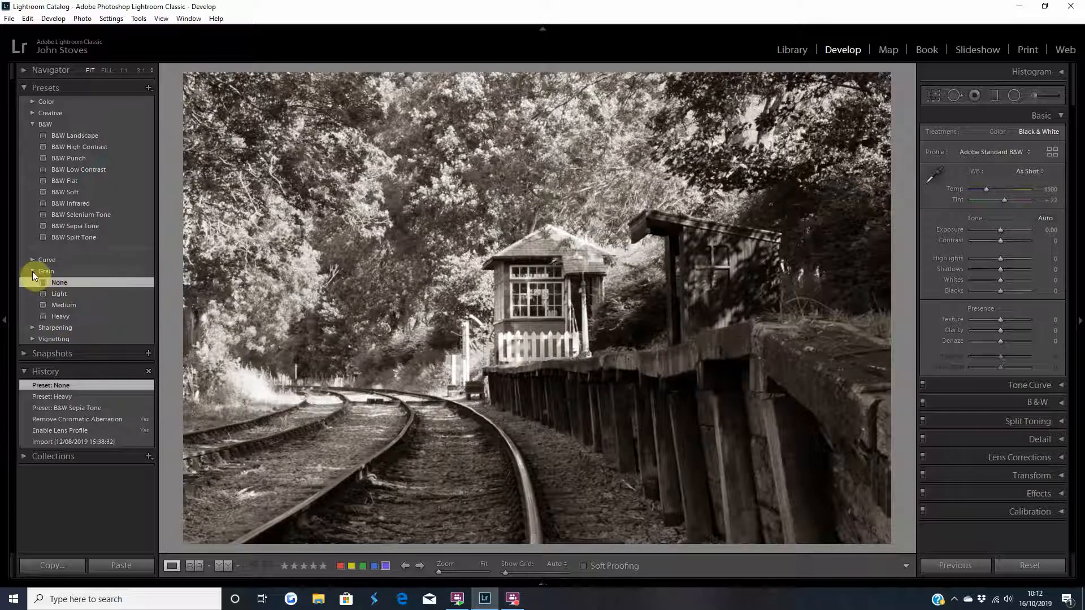
{"action": "left_click", "coordinate": [32, 272]}
Step: Look through the Sharpening, Vignetting and Creative preset groups and preview their effects on the photo
{"action": "left_click", "coordinate": [32, 284]}
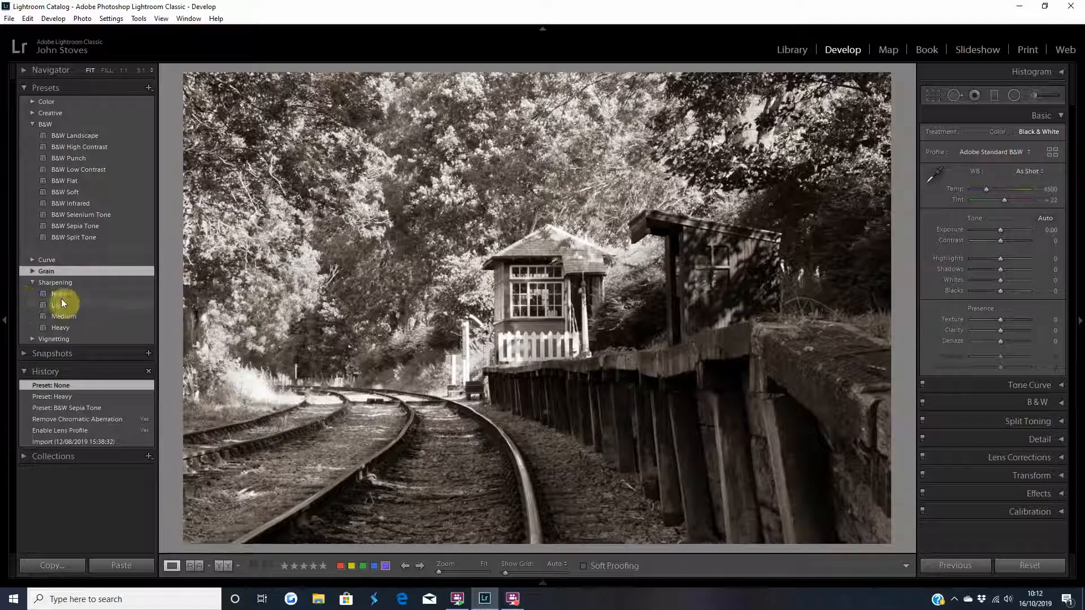
{"action": "left_click", "coordinate": [33, 283]}
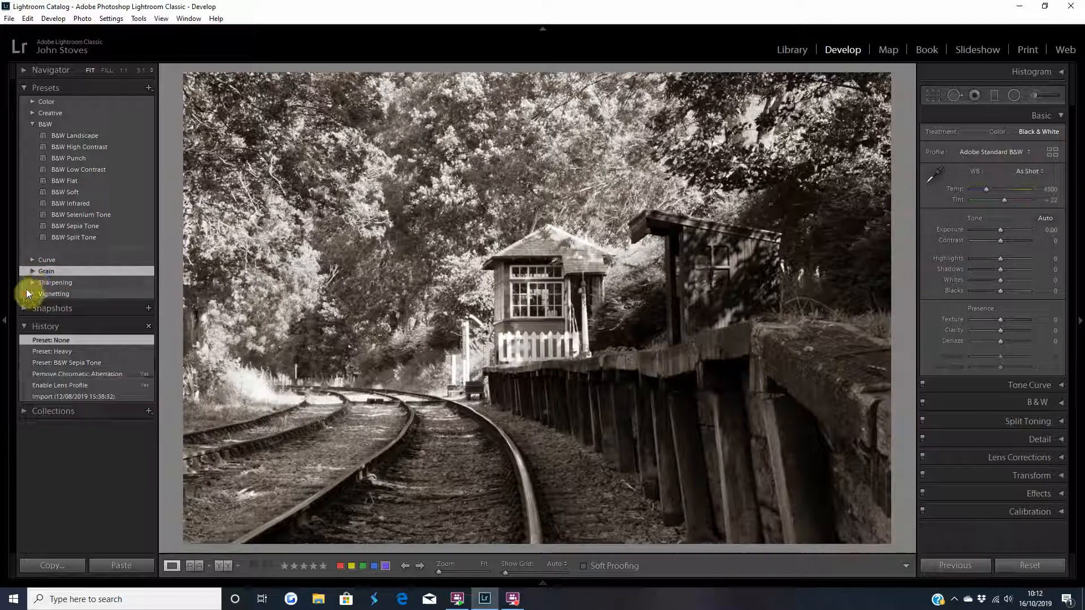
{"action": "left_click", "coordinate": [31, 293]}
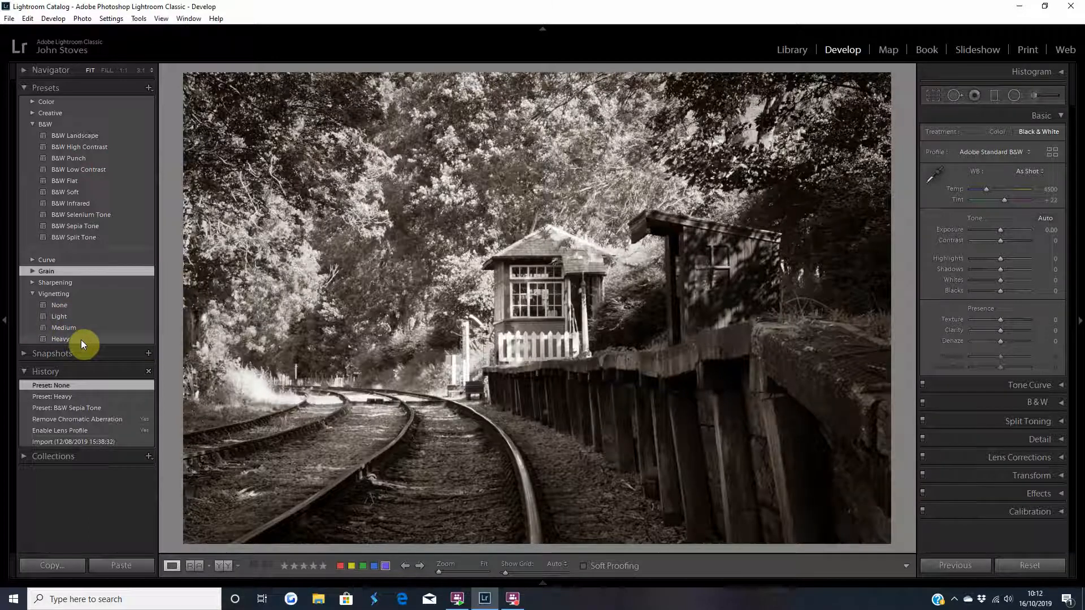
{"action": "left_click", "coordinate": [30, 293]}
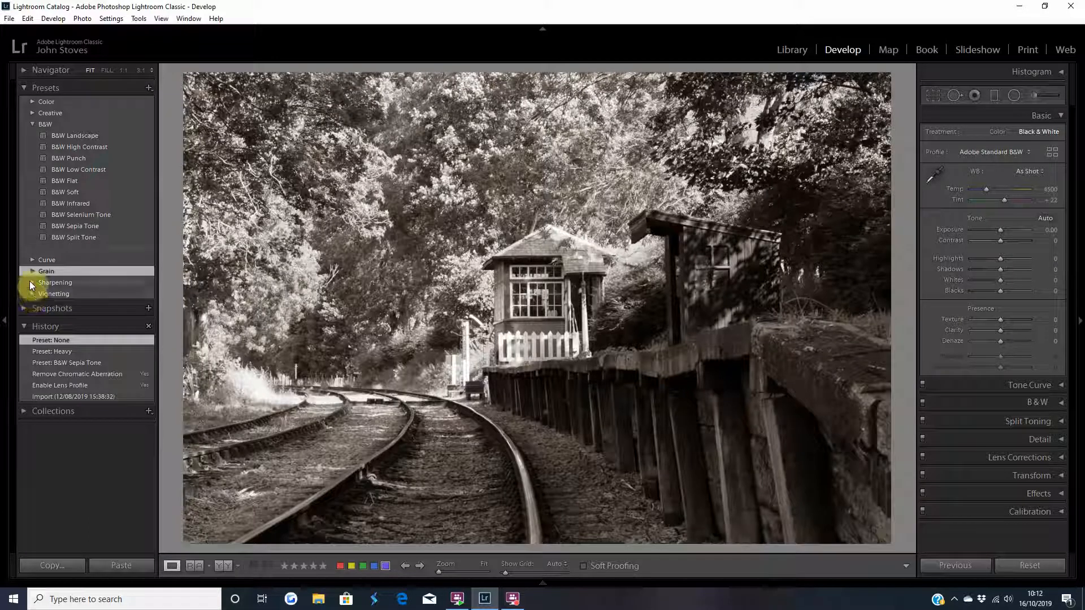
{"action": "left_click", "coordinate": [32, 113]}
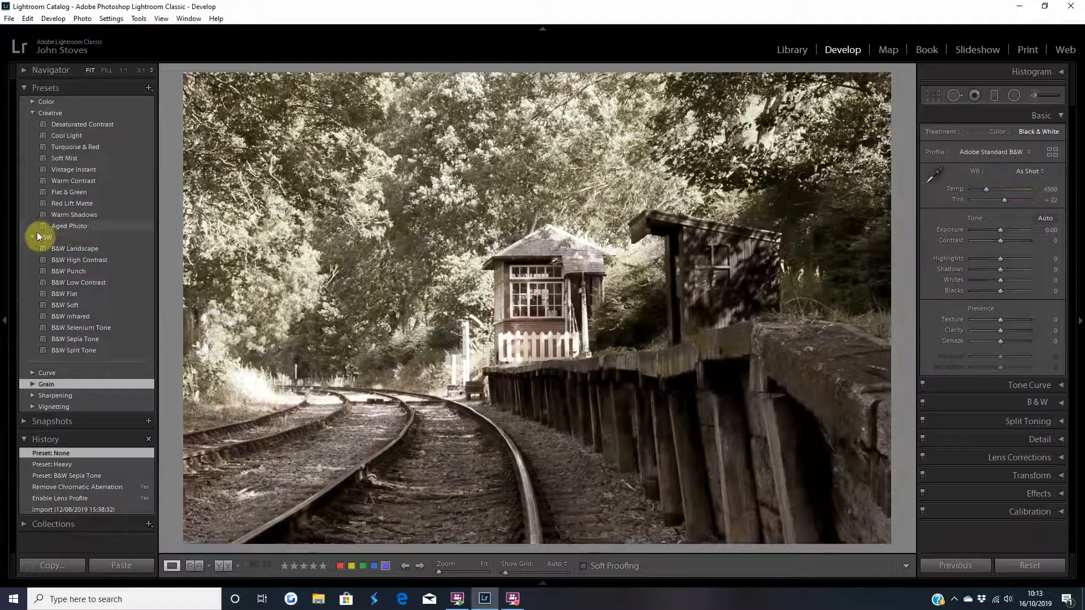
{"action": "left_click", "coordinate": [32, 236]}
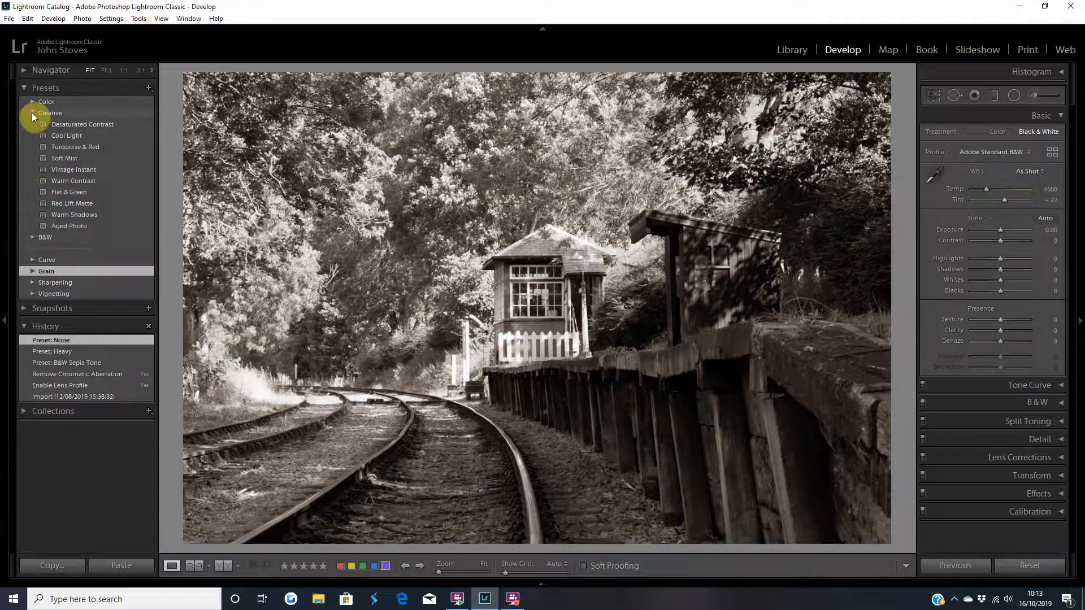
{"action": "left_click", "coordinate": [32, 113]}
Step: Reapply the B&W Sepia Tone preset to the photo
{"action": "left_click", "coordinate": [30, 123]}
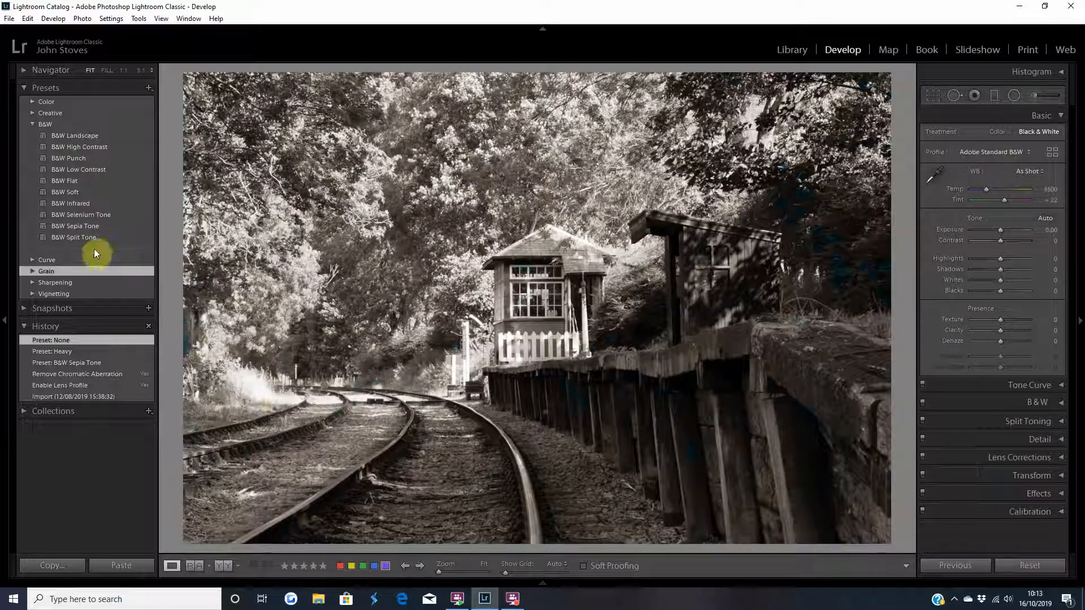
{"action": "left_click", "coordinate": [87, 226]}
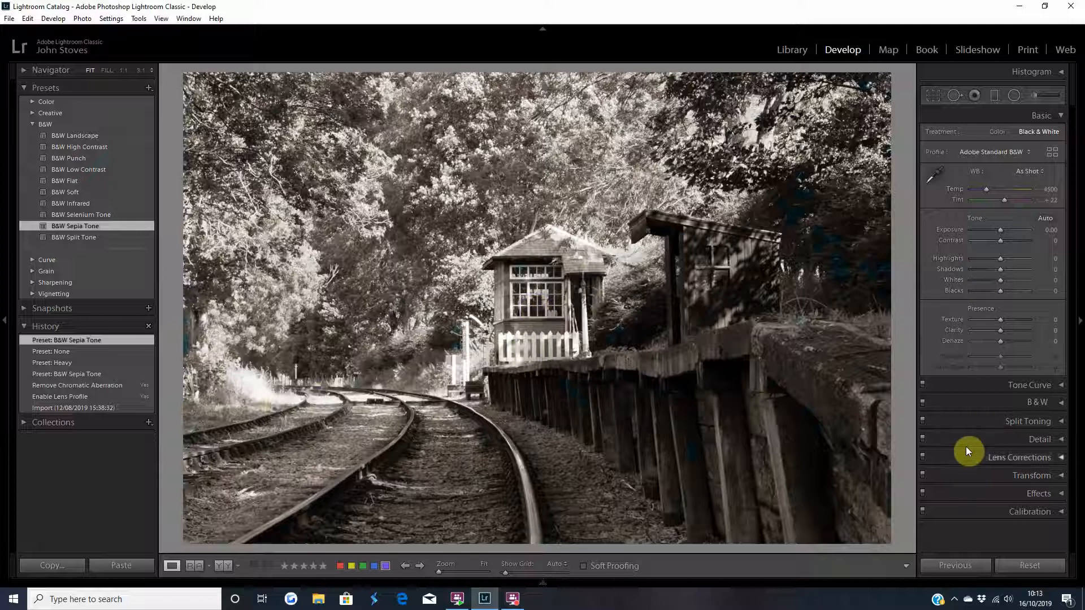
Step: Check the photo's rotation against the alignment grid and apply the Auto Upright perspective correction
{"action": "left_click", "coordinate": [964, 481]}
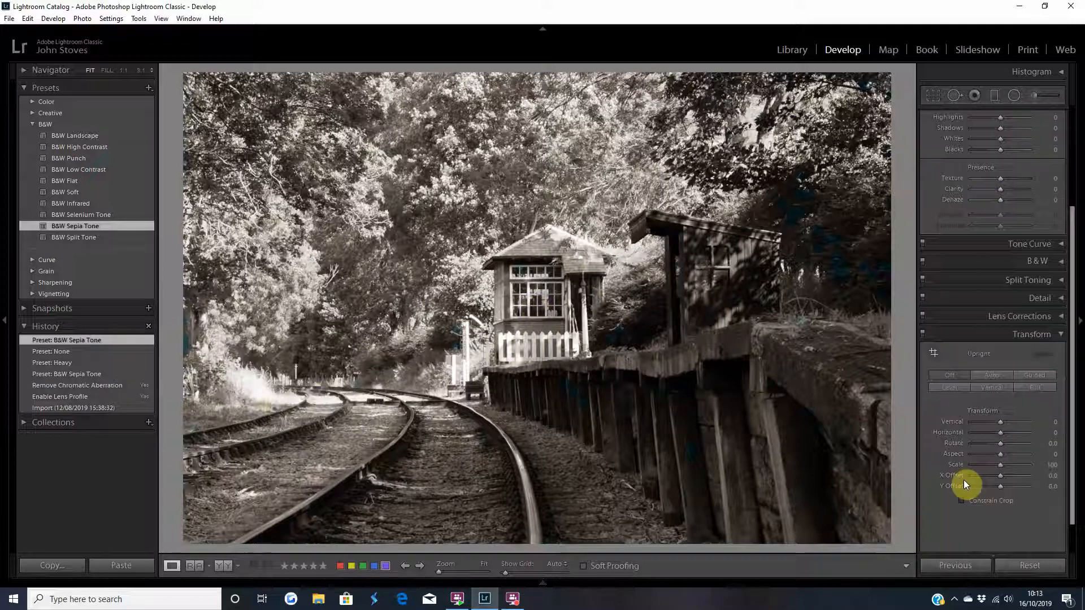
{"action": "left_click_drag", "start_coordinate": [1000, 447], "coordinate": [1000, 449]}
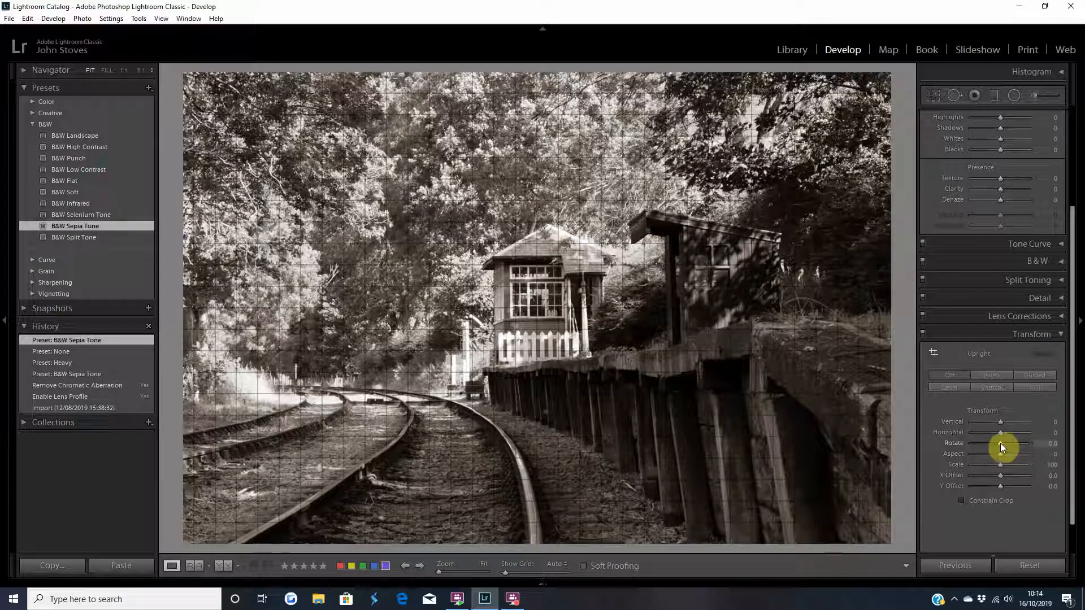
{"action": "left_click_drag", "start_coordinate": [1000, 443], "coordinate": [1001, 443]}
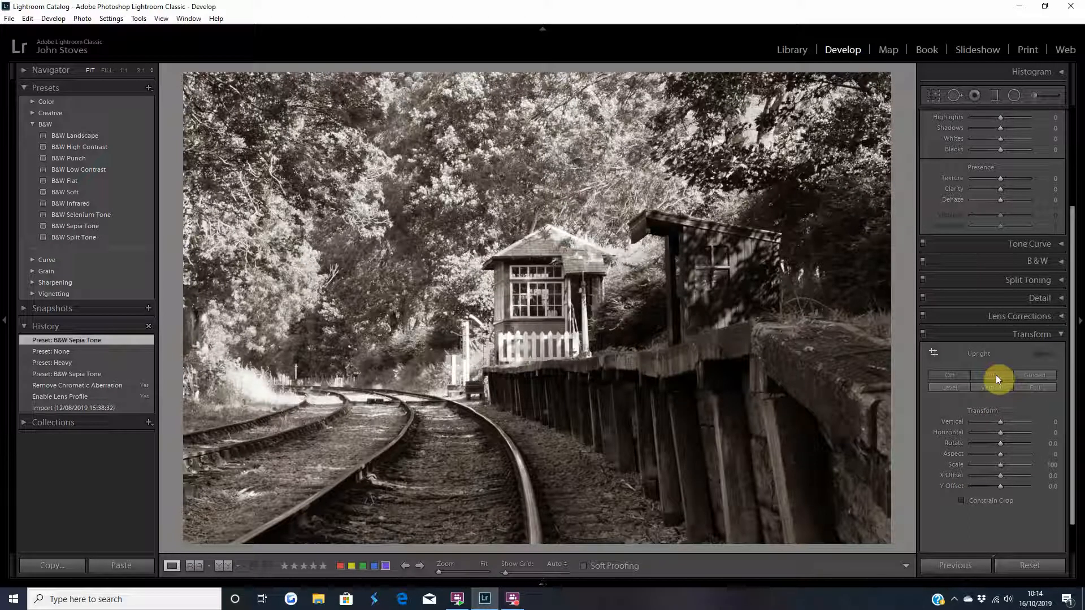
{"action": "left_click", "coordinate": [996, 374]}
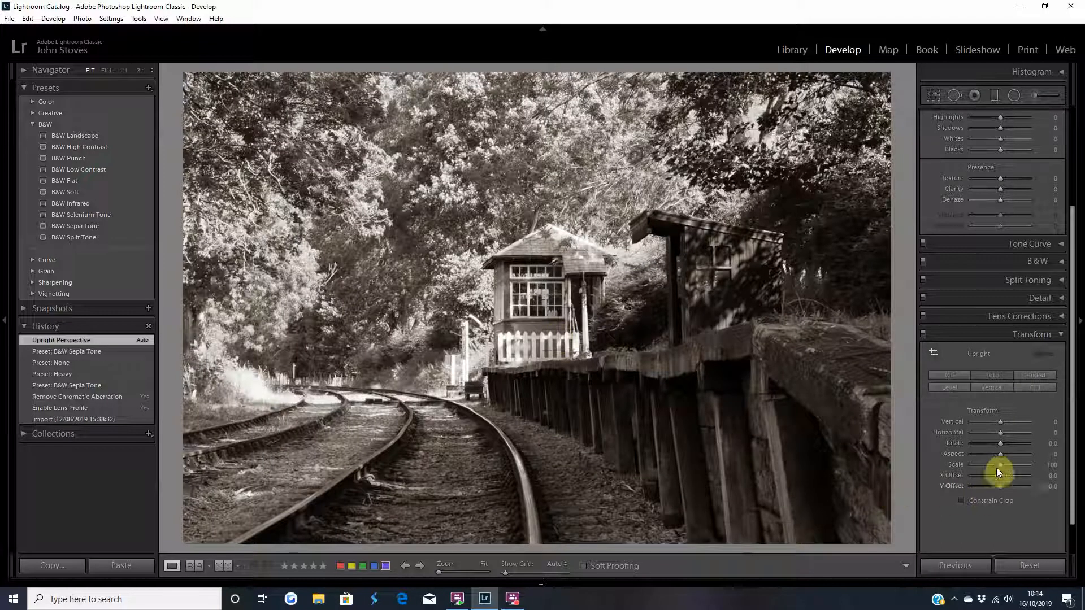
{"action": "left_click", "coordinate": [1001, 446]}
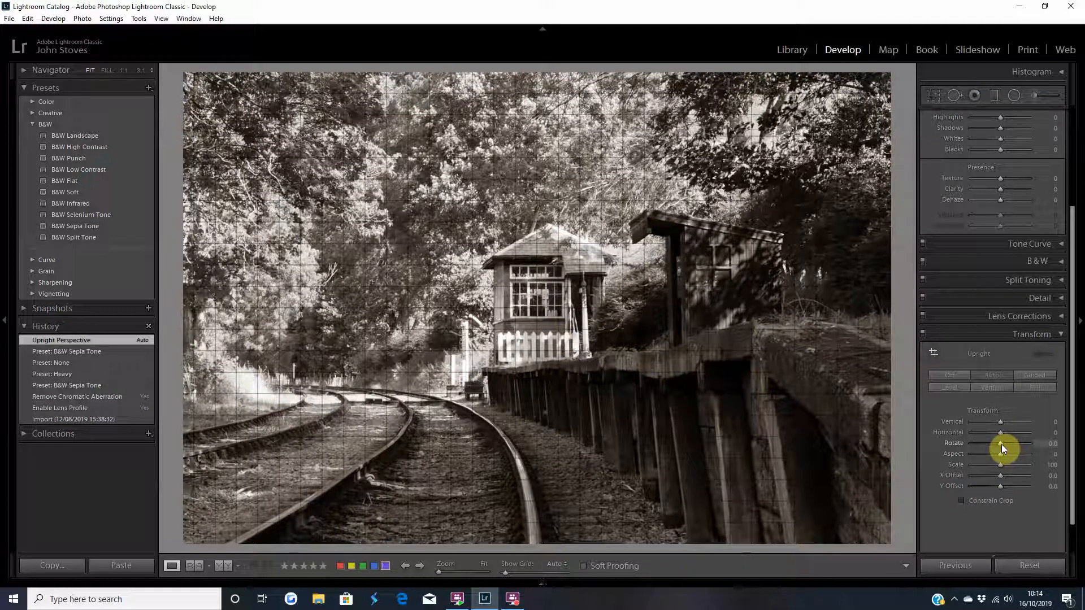
{"action": "left_click", "coordinate": [968, 337]}
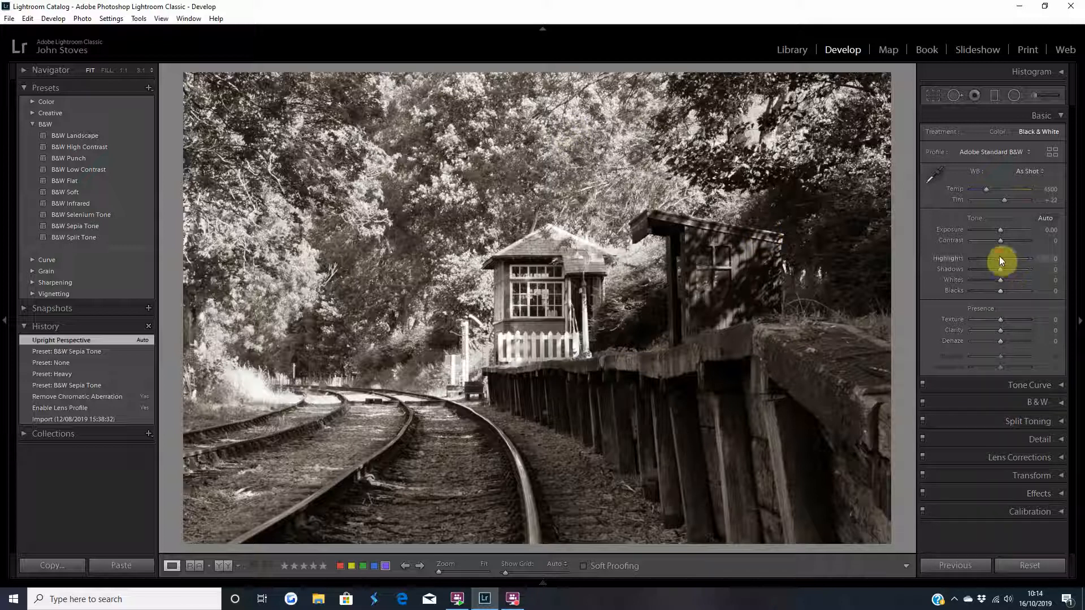
Step: Set the tone values to Highlights -35, Whites -30, Blacks +20 and Shadows +25
{"action": "scroll", "coordinate": [999, 256], "scroll_direction": "down", "scroll_amount": 7}
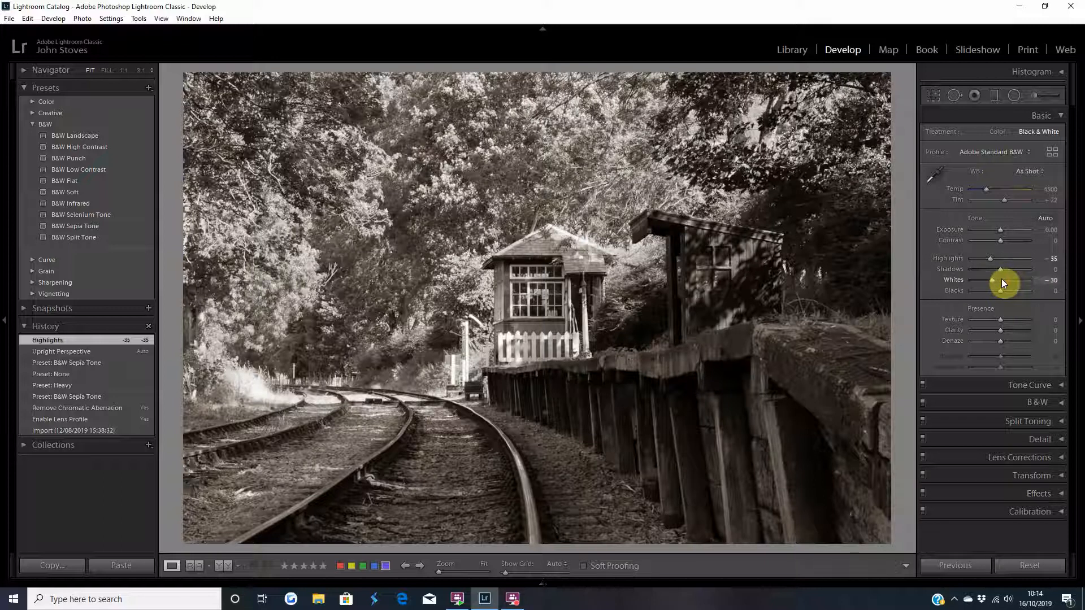
{"action": "scroll", "coordinate": [1002, 290], "scroll_direction": "up", "scroll_amount": 4}
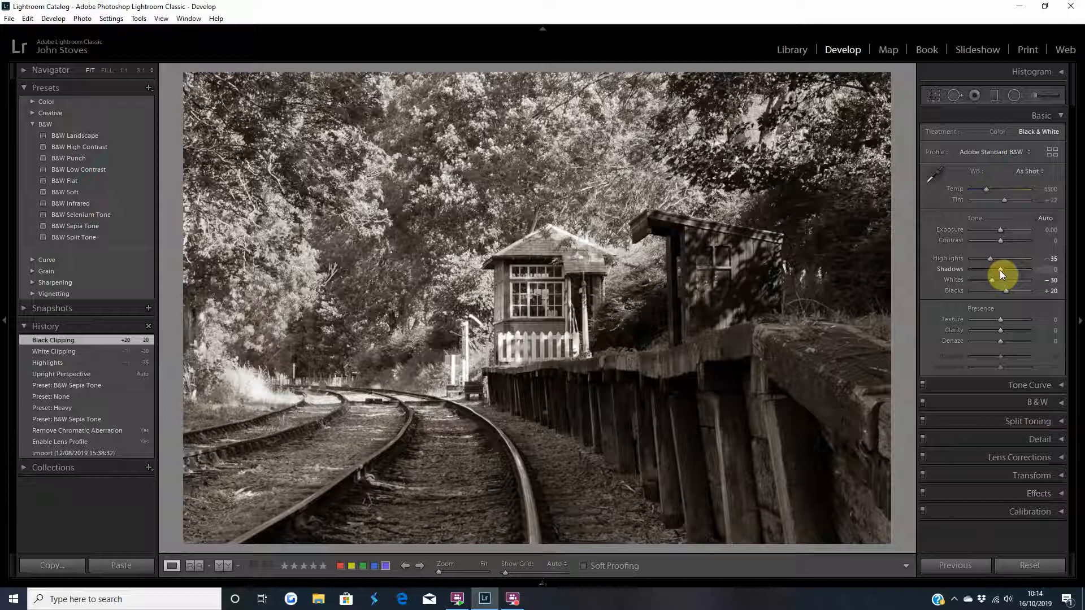
{"action": "scroll", "coordinate": [999, 271], "scroll_direction": "up", "scroll_amount": 5}
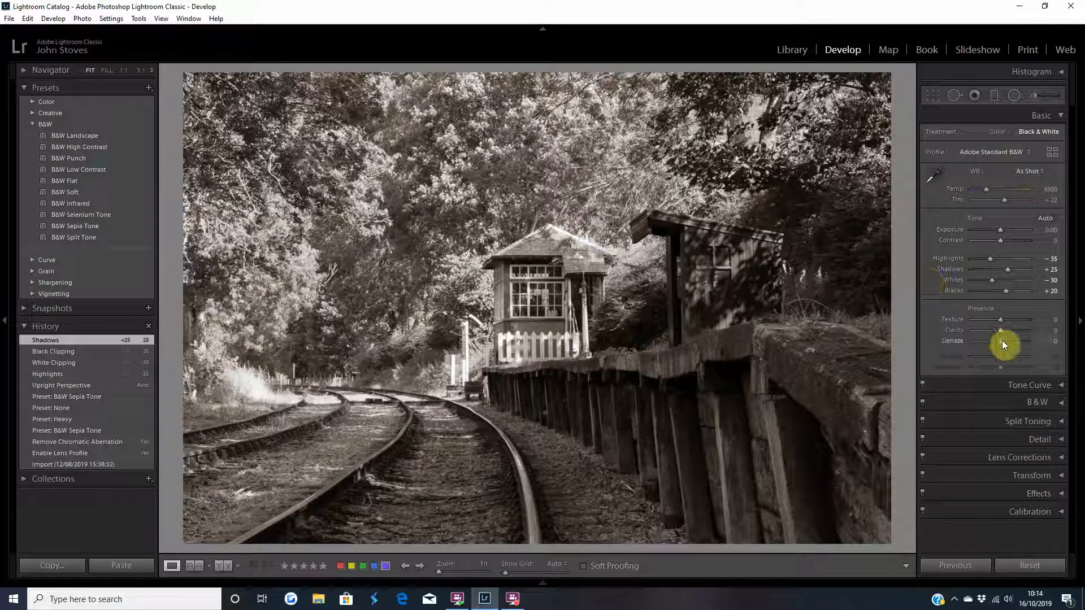
Step: Set the presence values to Dehaze +25, Clarity +15 and Texture +50, and inspect the signal box roof at 1:1
{"action": "scroll", "coordinate": [1002, 340], "scroll_direction": "up", "scroll_amount": 1}
{"action": "scroll", "coordinate": [999, 333], "scroll_direction": "up", "scroll_amount": 3}
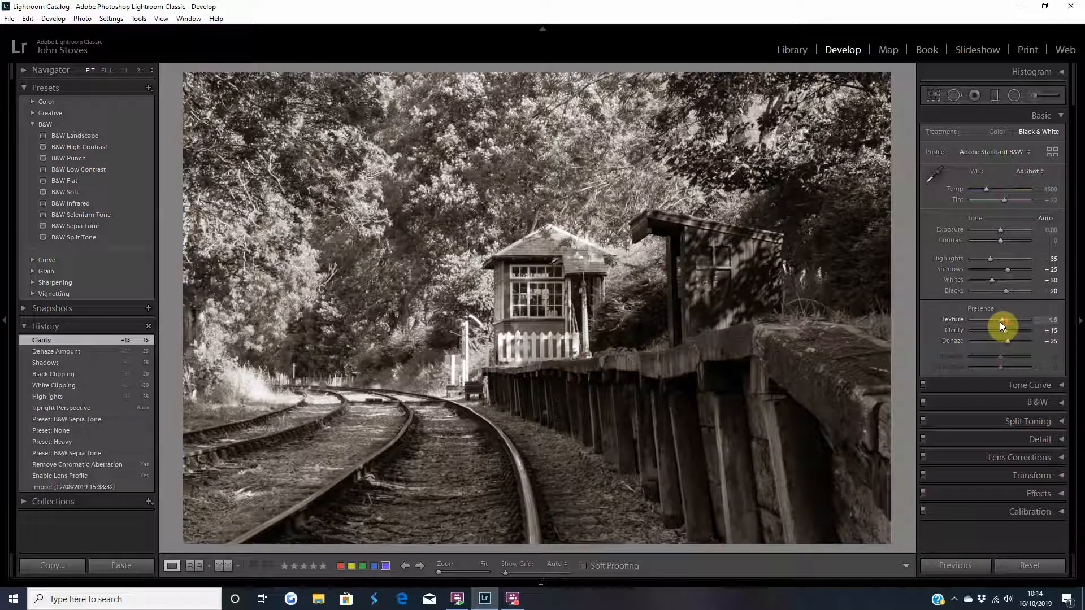
{"action": "scroll", "coordinate": [999, 320], "scroll_direction": "up", "scroll_amount": 5}
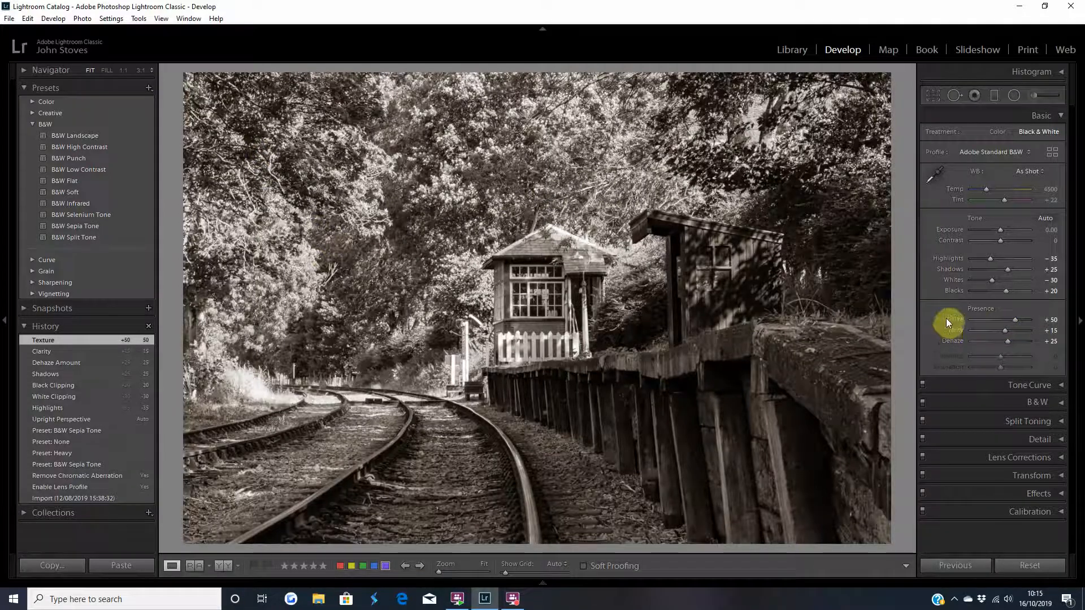
{"action": "left_click", "coordinate": [600, 192]}
{"action": "left_click_drag", "start_coordinate": [610, 210], "coordinate": [938, 366]}
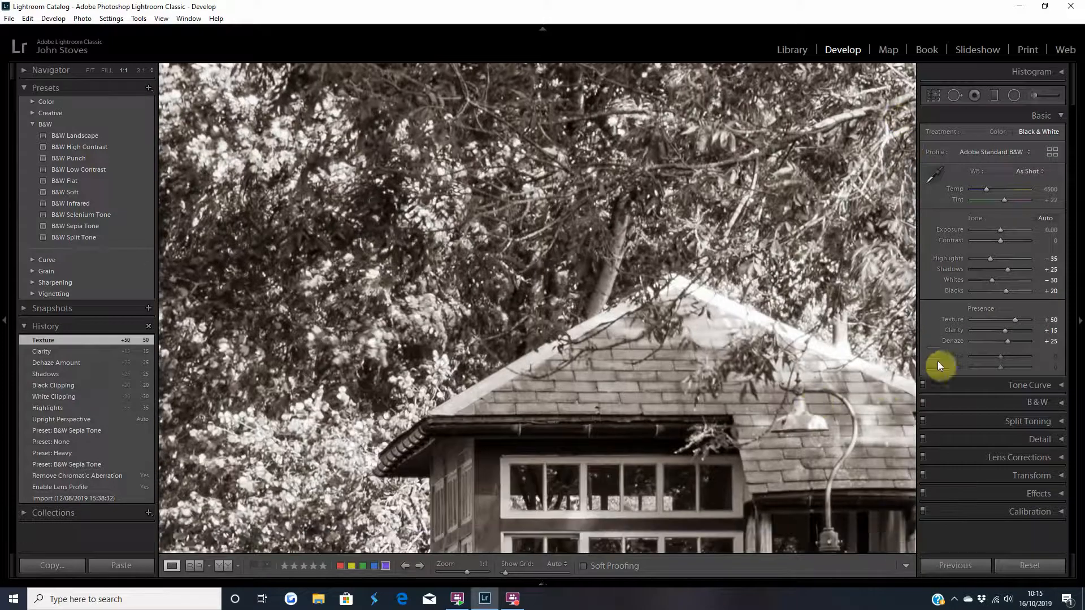
Step: Reset Texture to compare the roof detail, set it to +45, and return to the full photo
{"action": "double_click", "coordinate": [948, 320]}
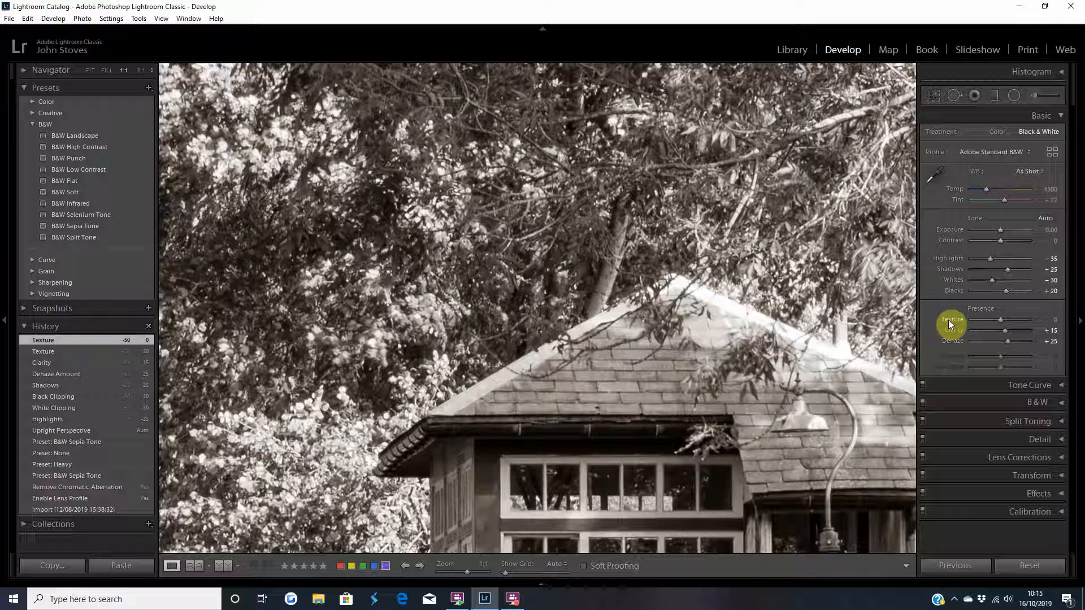
{"action": "left_click", "coordinate": [1001, 321]}
{"action": "left_click_drag", "start_coordinate": [1001, 321], "coordinate": [1014, 321]}
{"action": "left_click", "coordinate": [618, 320]}
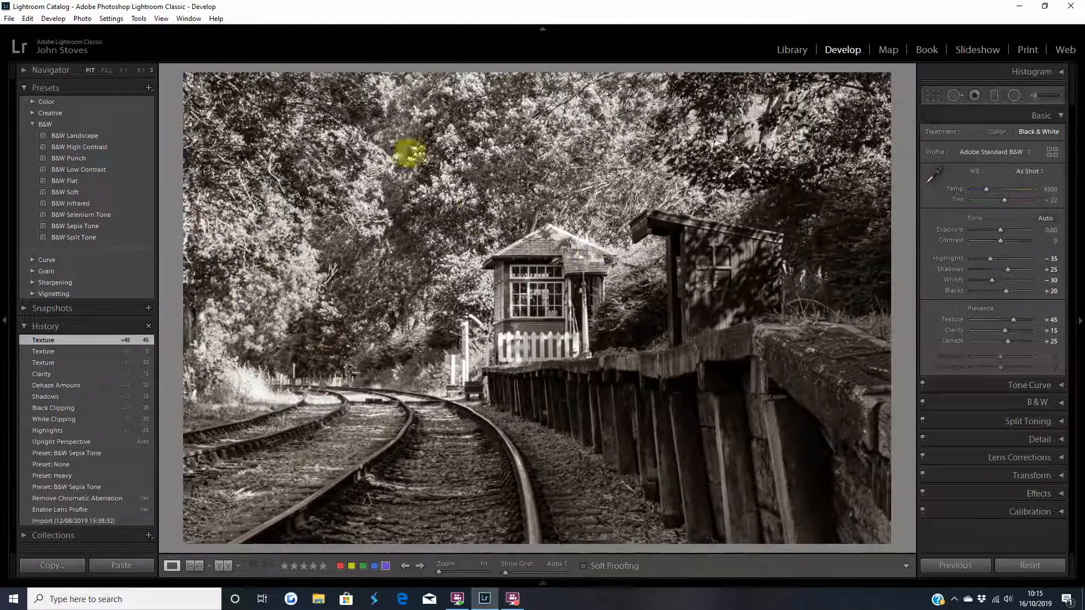
Step: Add a light post-crop vignette in the Highlight Priority style with Amount +25
{"action": "left_click", "coordinate": [964, 493]}
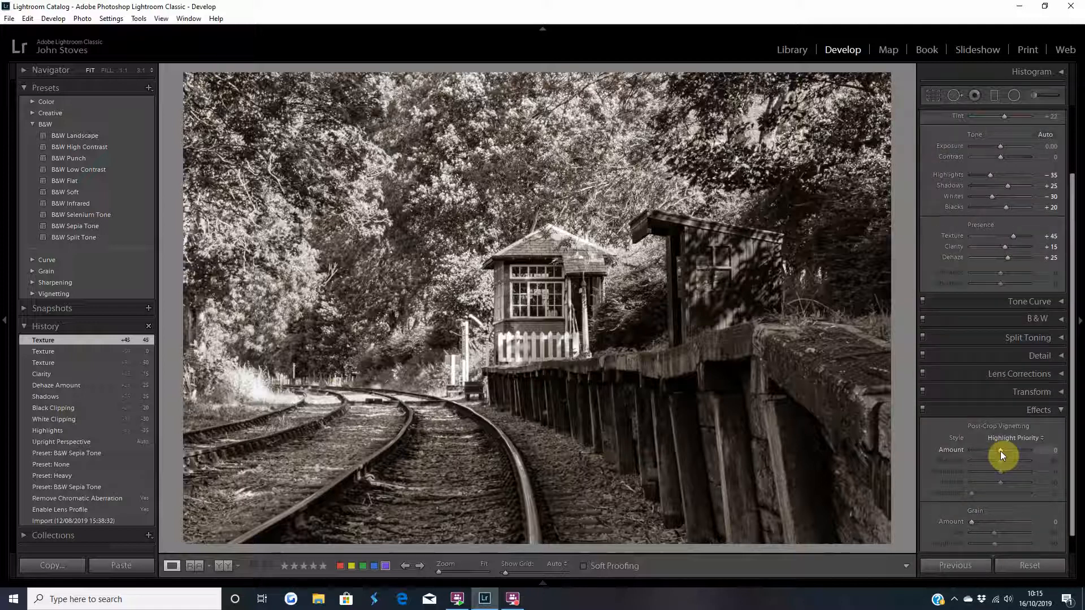
{"action": "left_click_drag", "start_coordinate": [1000, 451], "coordinate": [1001, 452]}
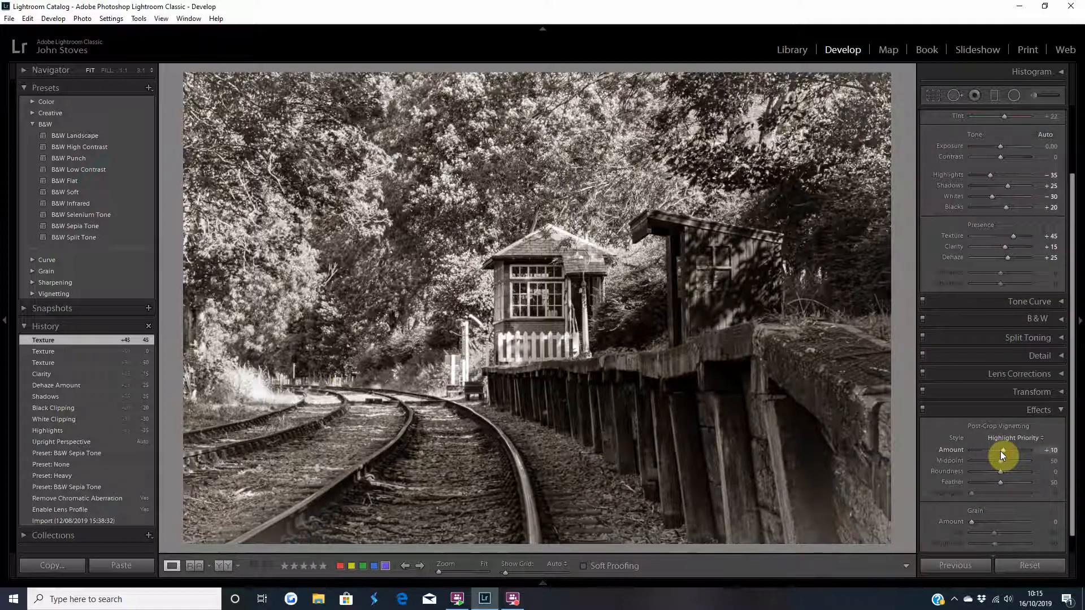
{"action": "key", "text": "Up"}
{"action": "key", "text": "Up"}
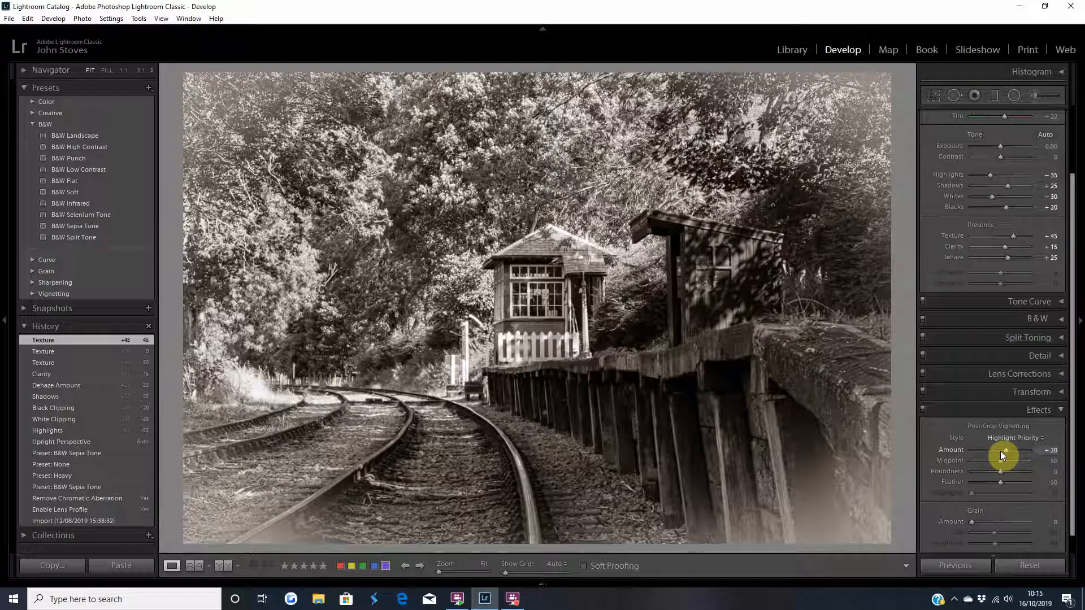
{"action": "key", "text": "Up"}
{"action": "key", "text": "Up"}
{"action": "key", "text": "Up"}
{"action": "key", "text": "Up"}
{"action": "key", "text": "Up"}
{"action": "key", "text": "Up"}
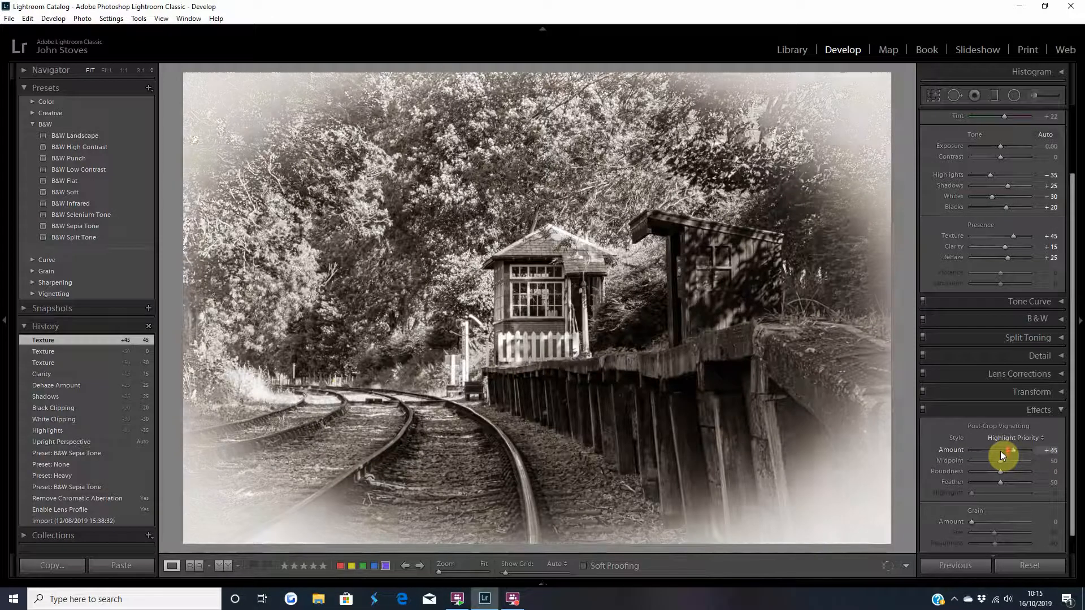
{"action": "key", "text": "Down"}
{"action": "key", "text": "Down"}
{"action": "key", "text": "Down"}
{"action": "key", "text": "Down"}
{"action": "key", "text": "Down"}
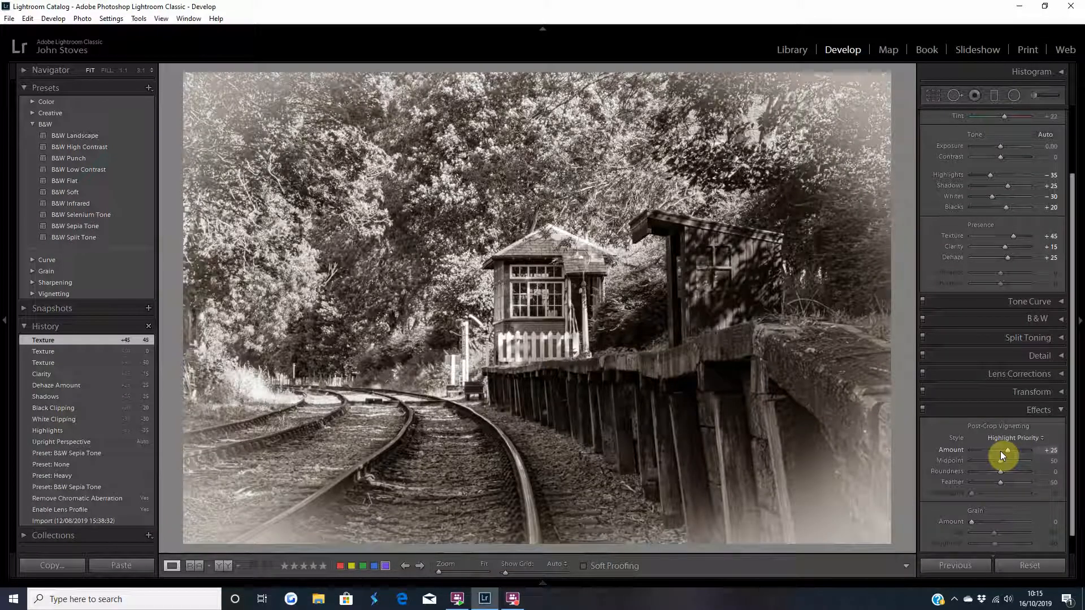
{"action": "left_click", "coordinate": [975, 412]}
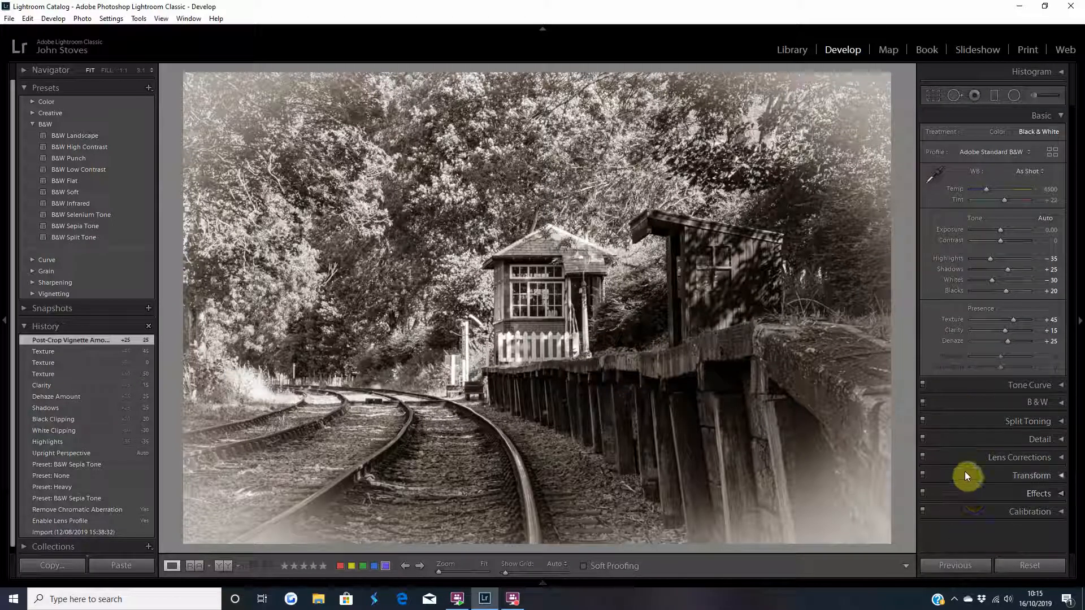
Step: Check the ISO in the histogram, then set luminance noise reduction to 25 with Contrast 15 and the sharpening amount to 55
{"action": "left_click", "coordinate": [961, 439]}
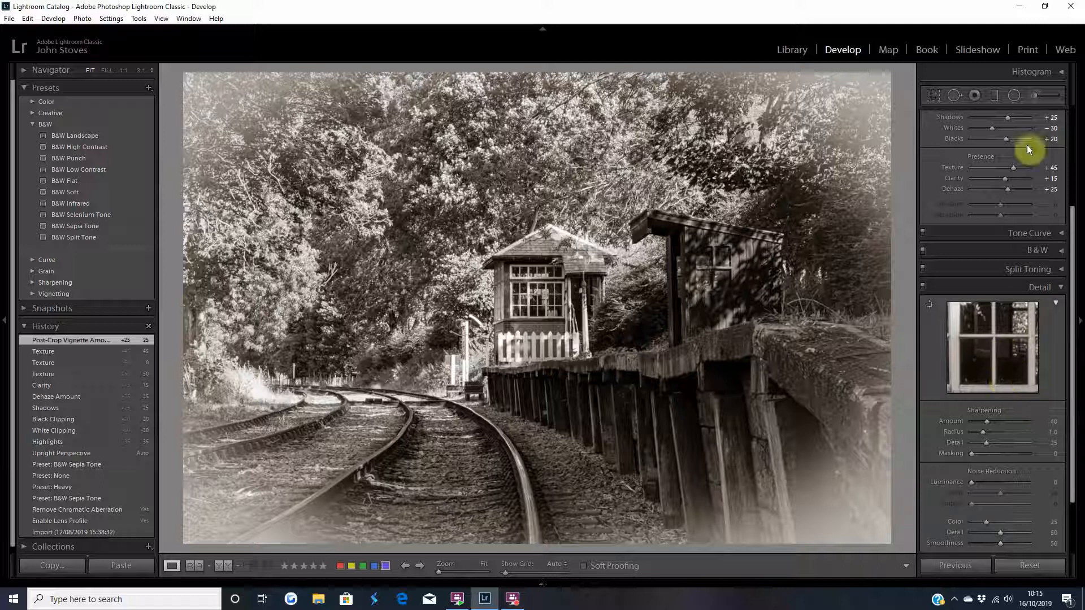
{"action": "left_click", "coordinate": [1060, 74]}
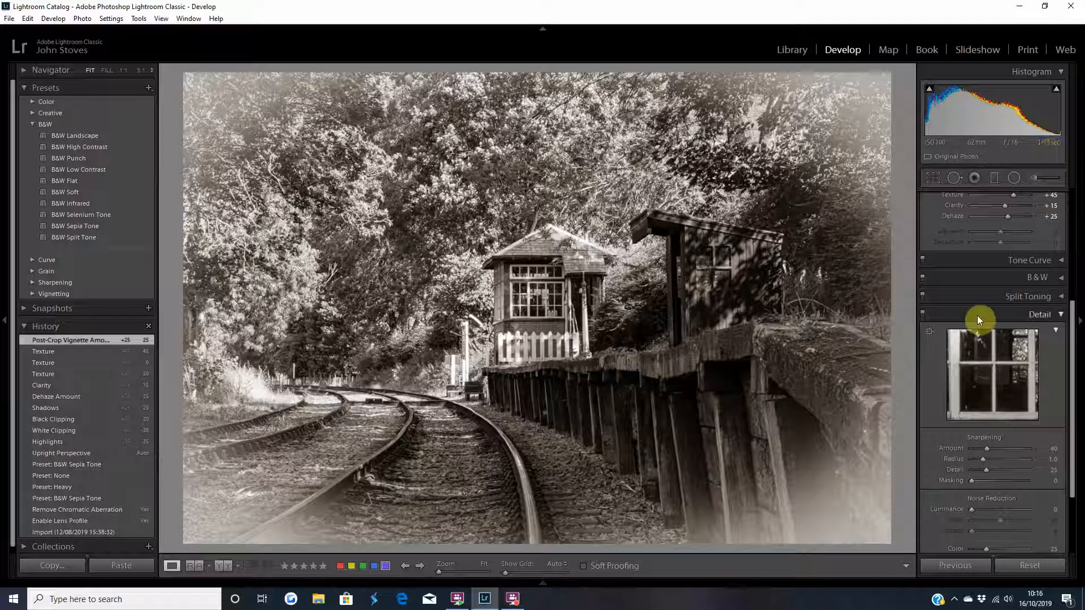
{"action": "left_click", "coordinate": [1062, 74]}
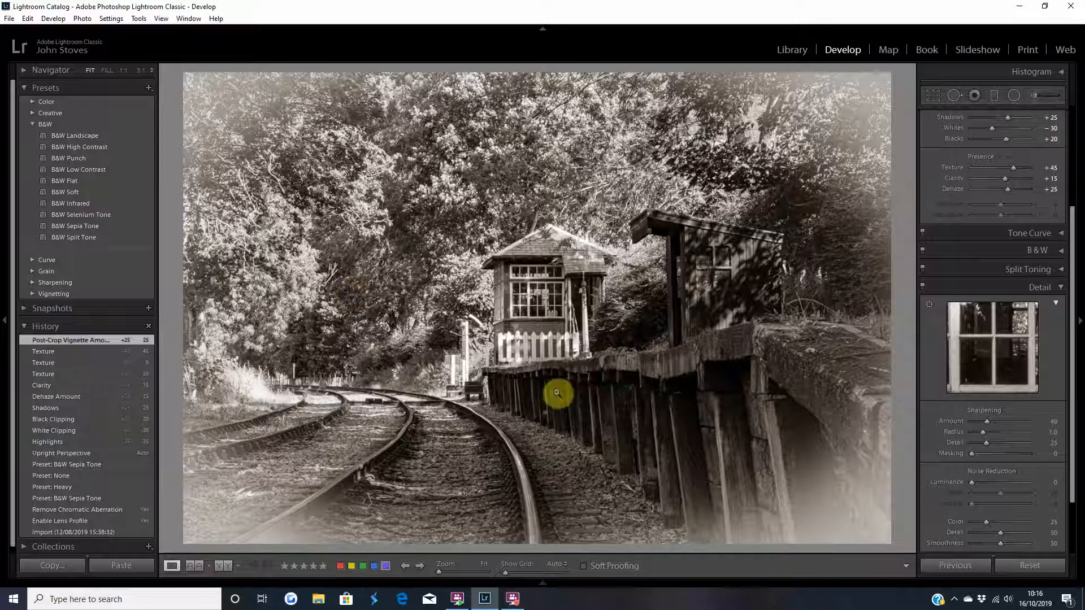
{"action": "left_click", "coordinate": [975, 483]}
{"action": "key", "text": "Up"}
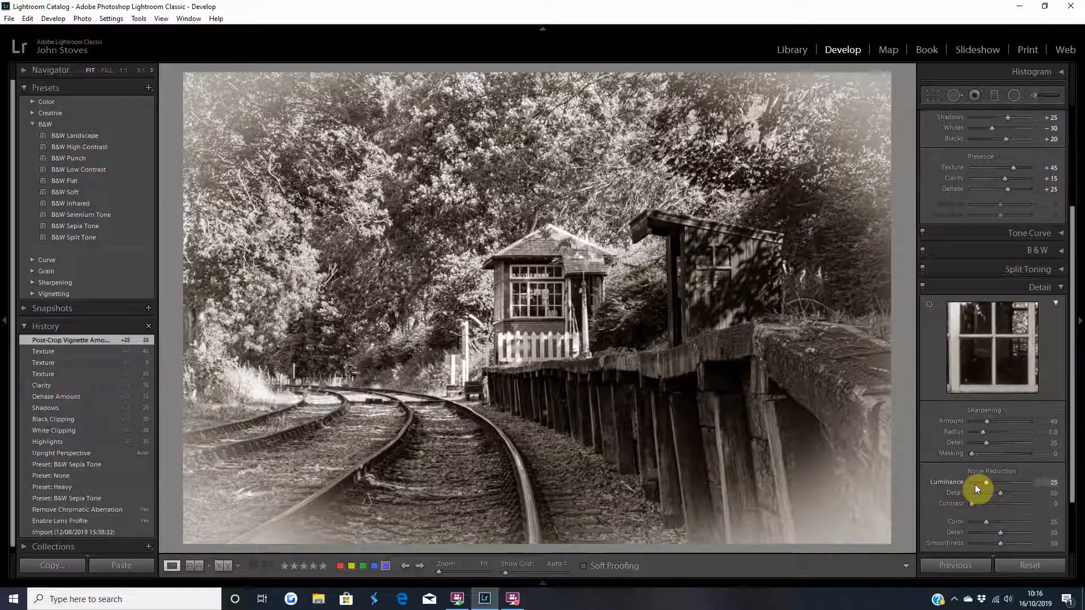
{"action": "key", "text": "Up"}
{"action": "key", "text": "Up"}
{"action": "key", "text": "Up"}
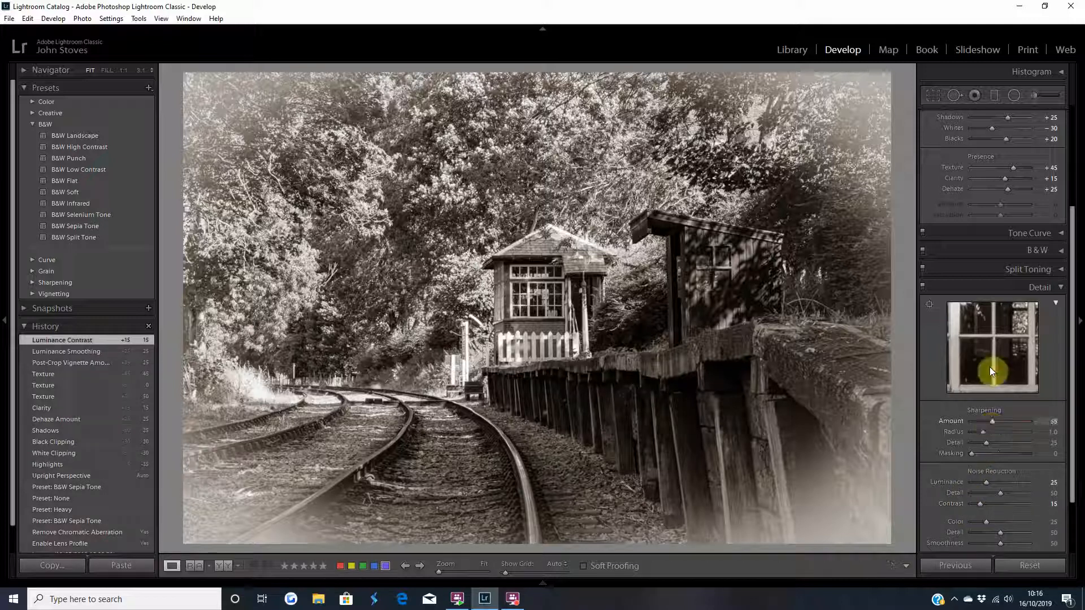
{"action": "left_click", "coordinate": [977, 289]}
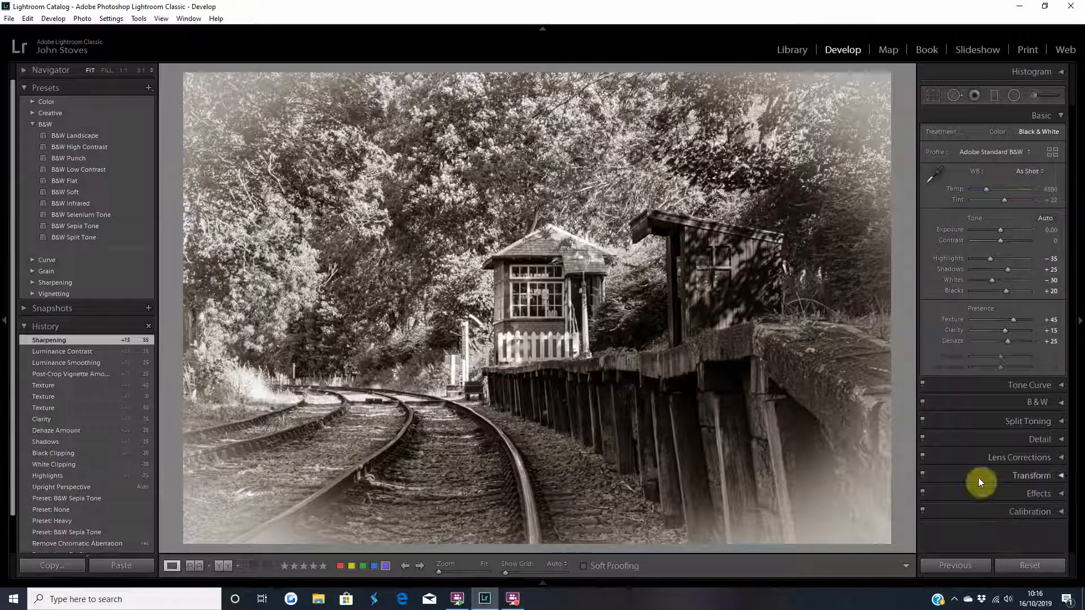
Step: Compare the original colour photo with the edited sepia version side by side
{"action": "mouse_move", "coordinate": [248, 582]}
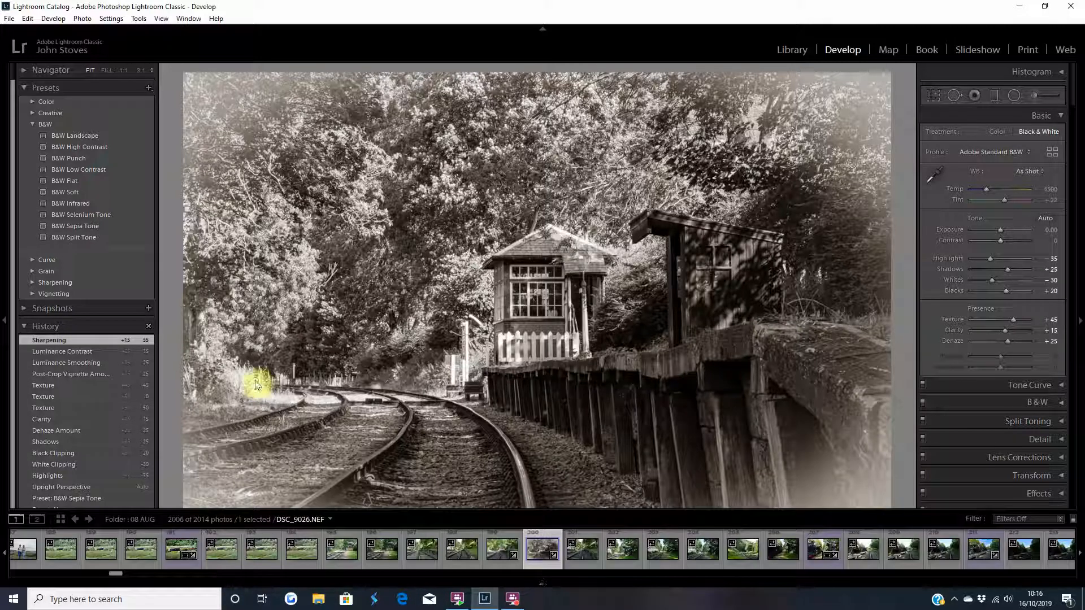
{"action": "left_click", "coordinate": [223, 565]}
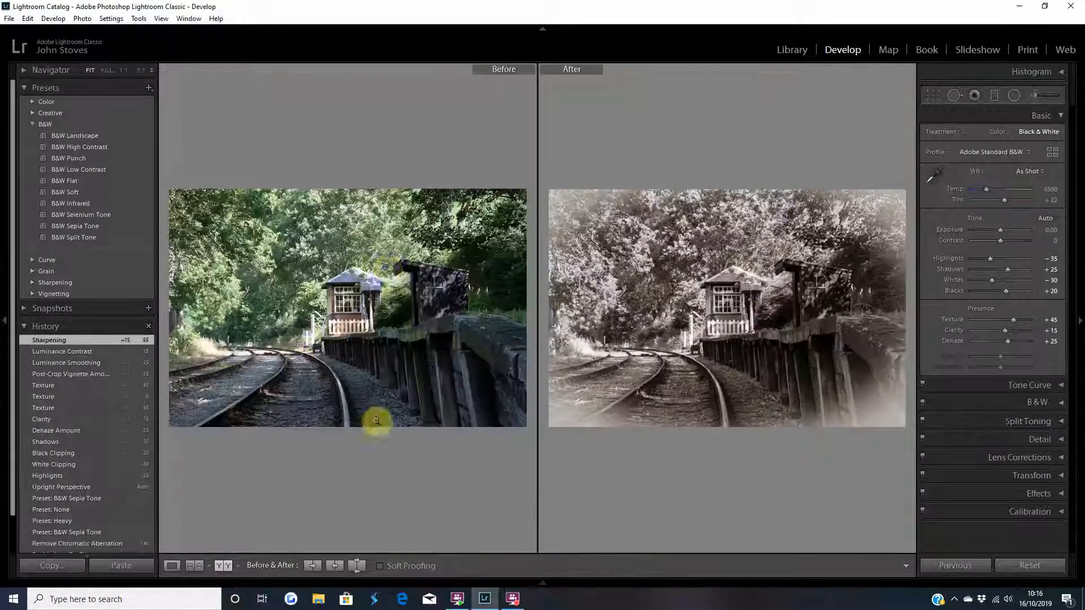